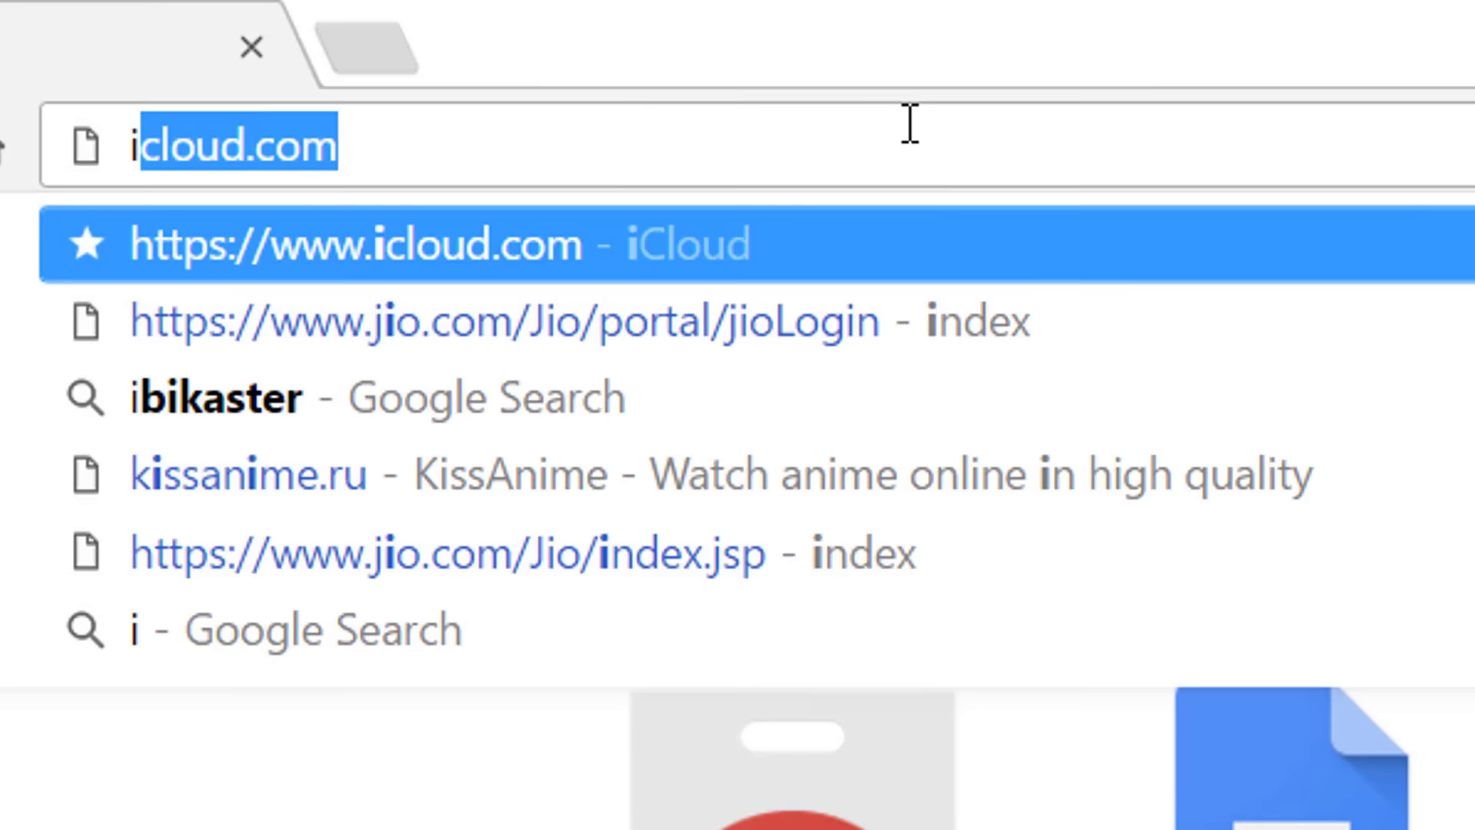
Load ibik.ru and scroll through the multiseat introduction for Windows XP/7/8/10
type("u")
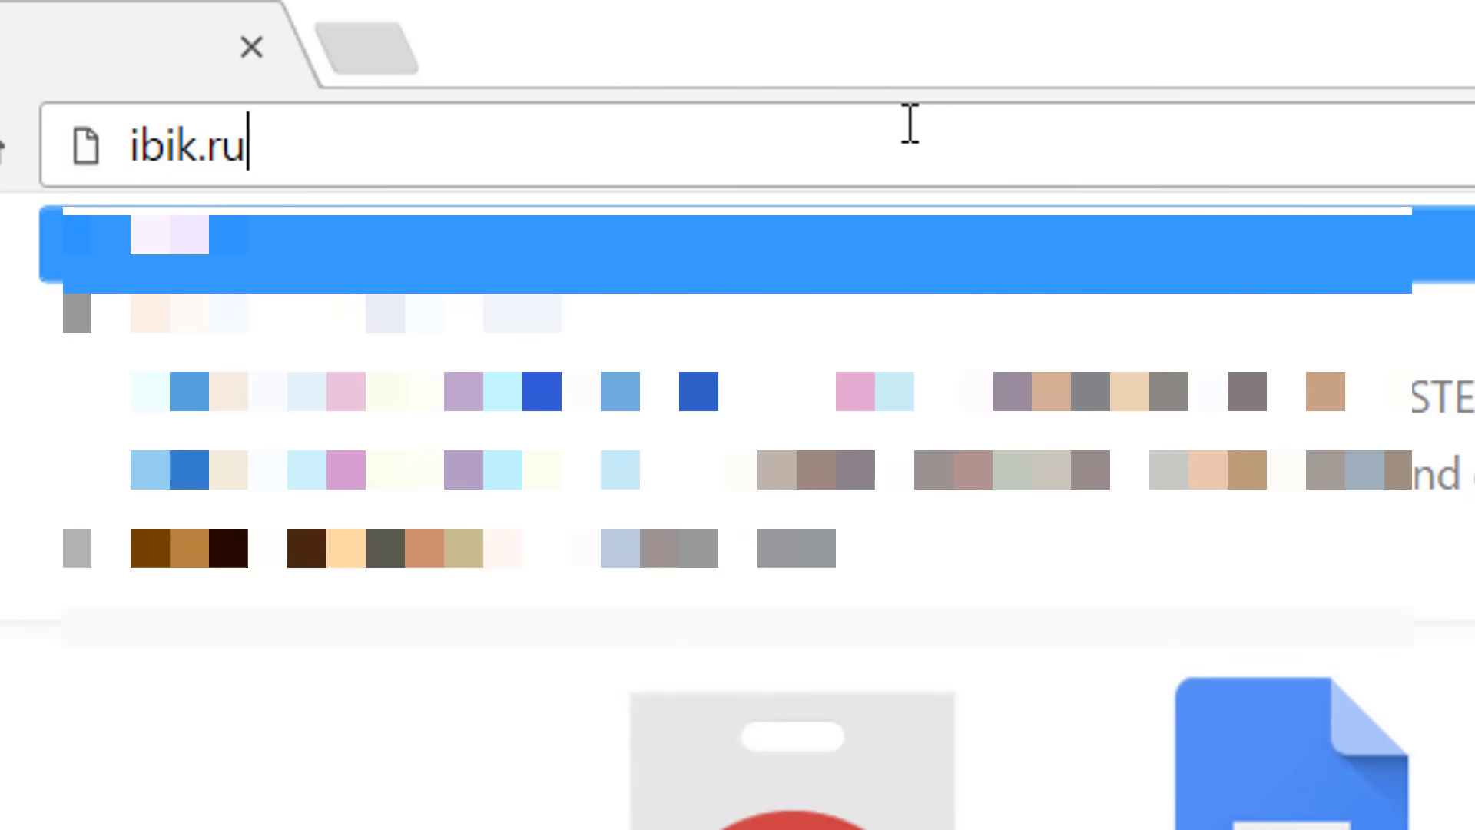
key("Return")
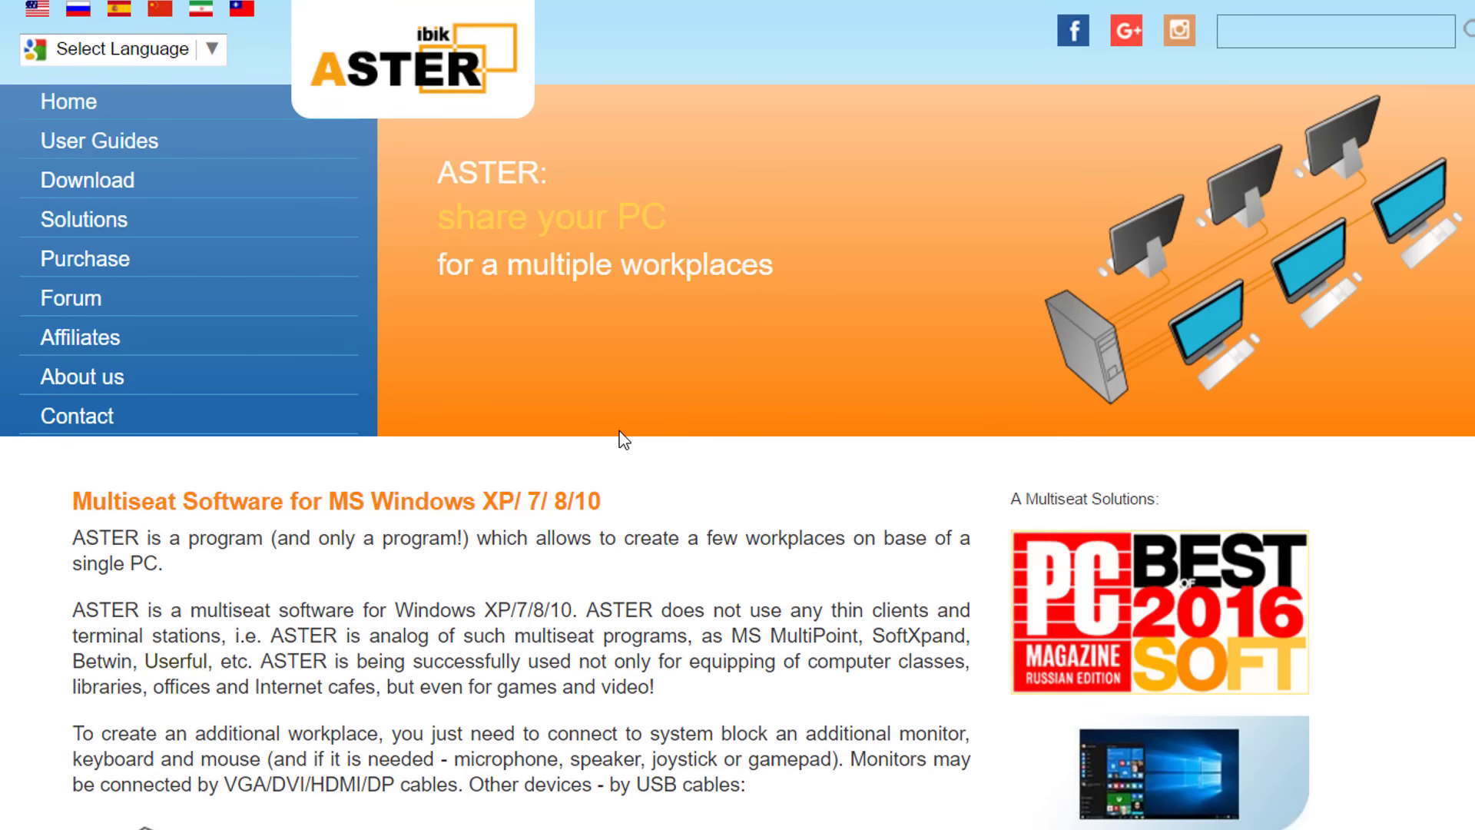
scroll(624, 439, "down", 5)
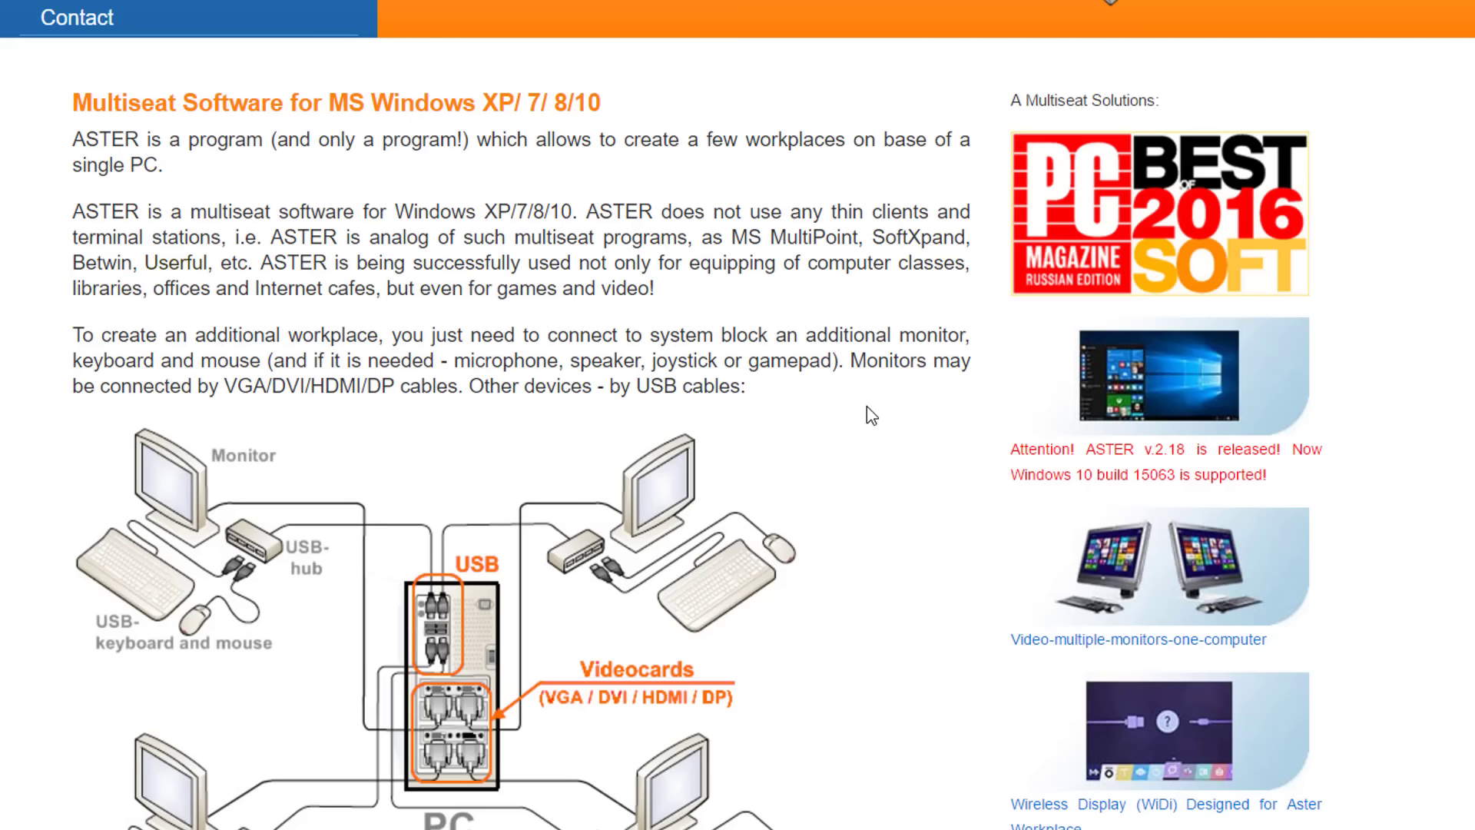
scroll(867, 406, "down", 12)
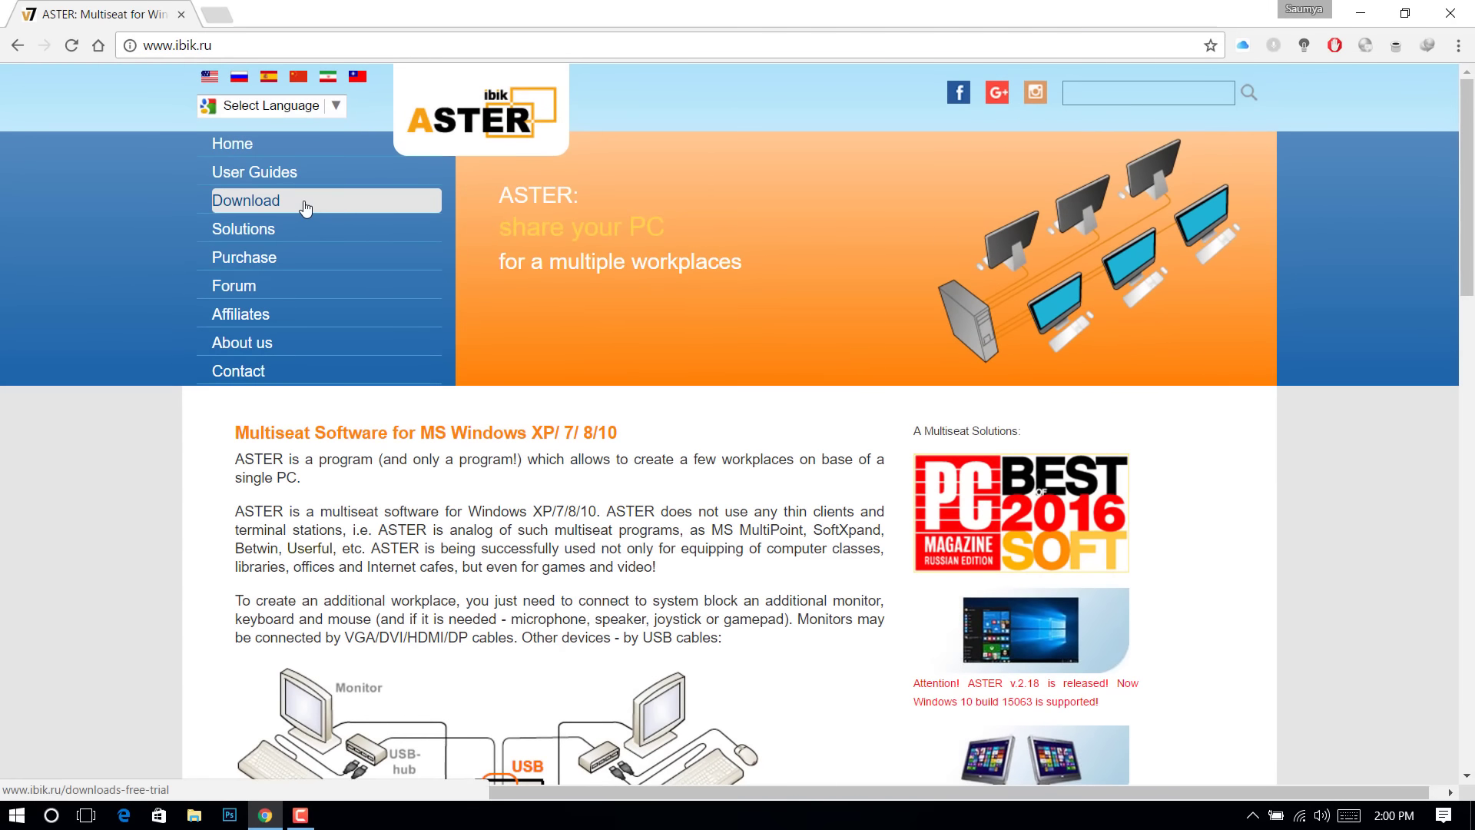
Download the ASTER v2.18 trial installer Setup_ASTER218.exe from the Download page
left_click(297, 166)
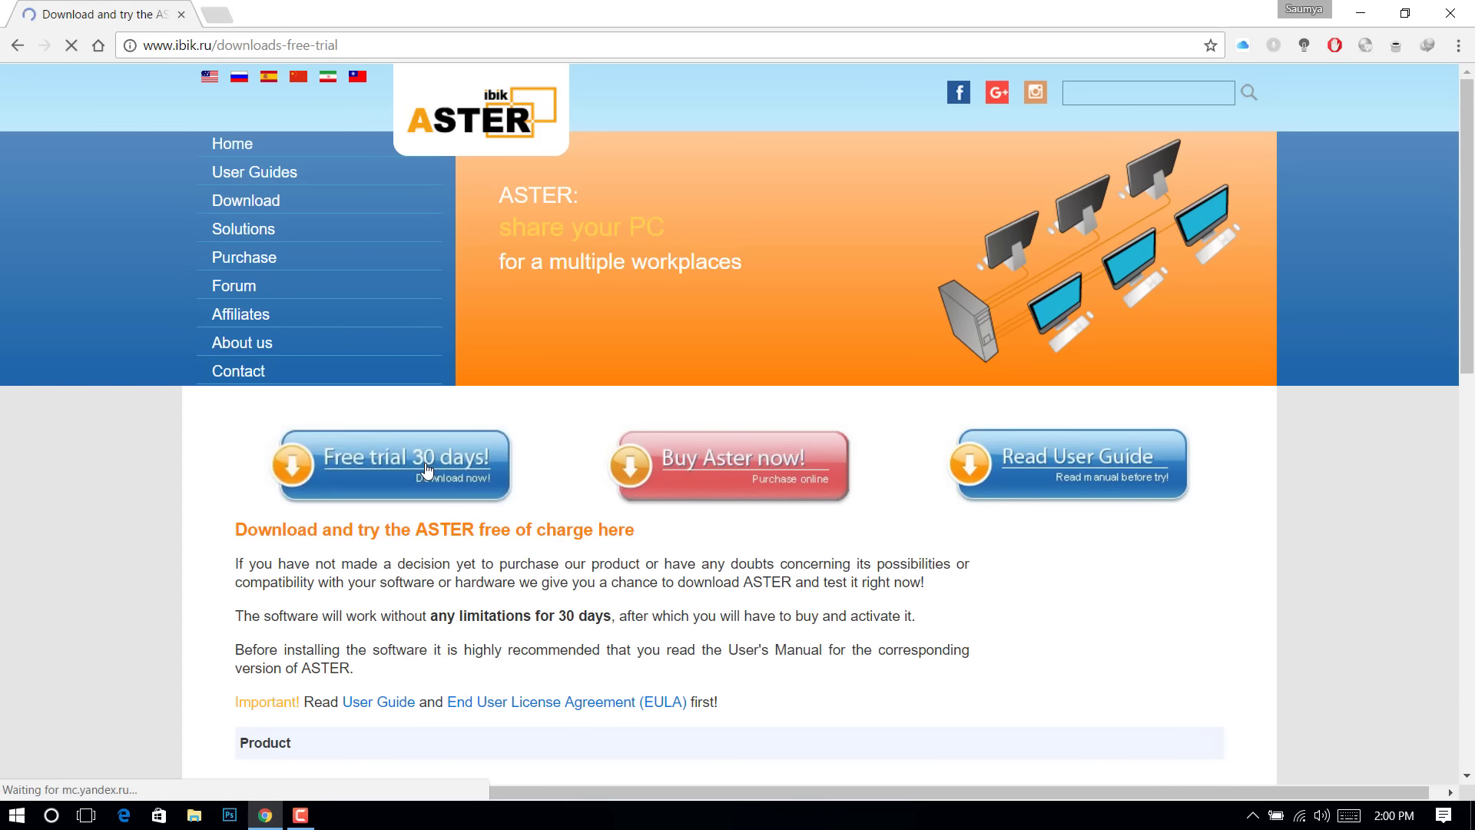
scroll(426, 462, "down", 5)
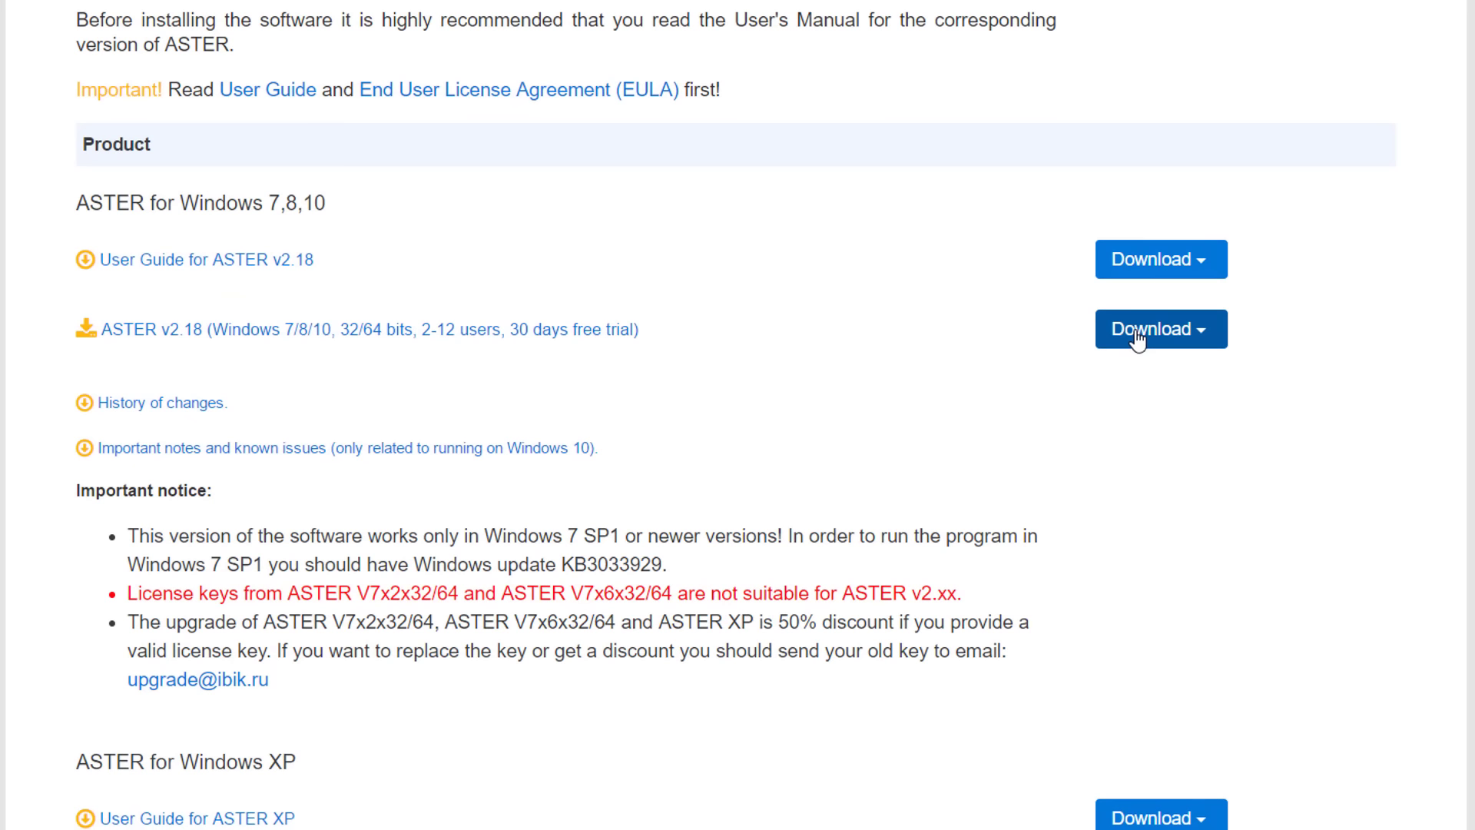
left_click(1138, 338)
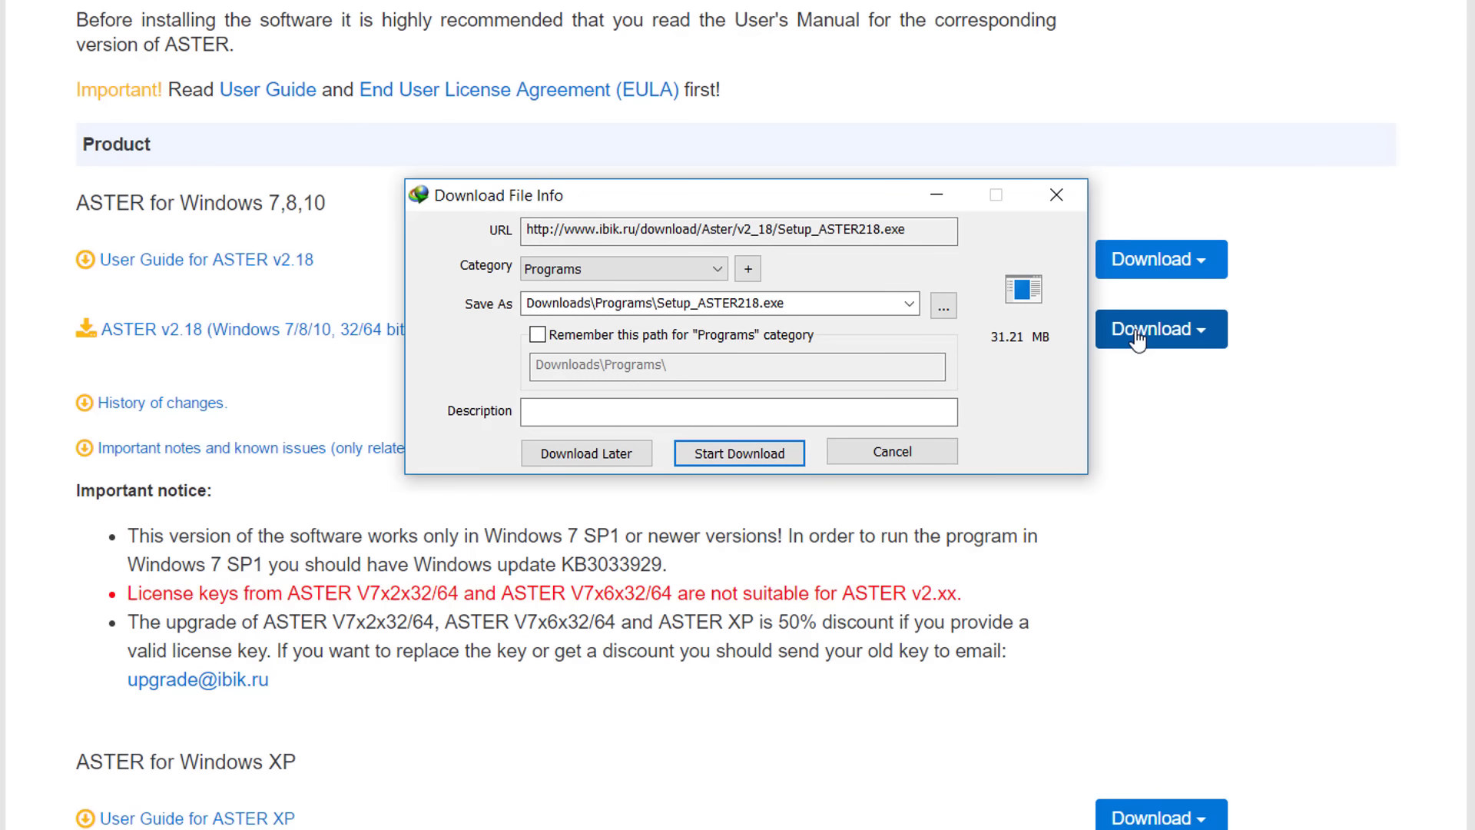
left_click(754, 449)
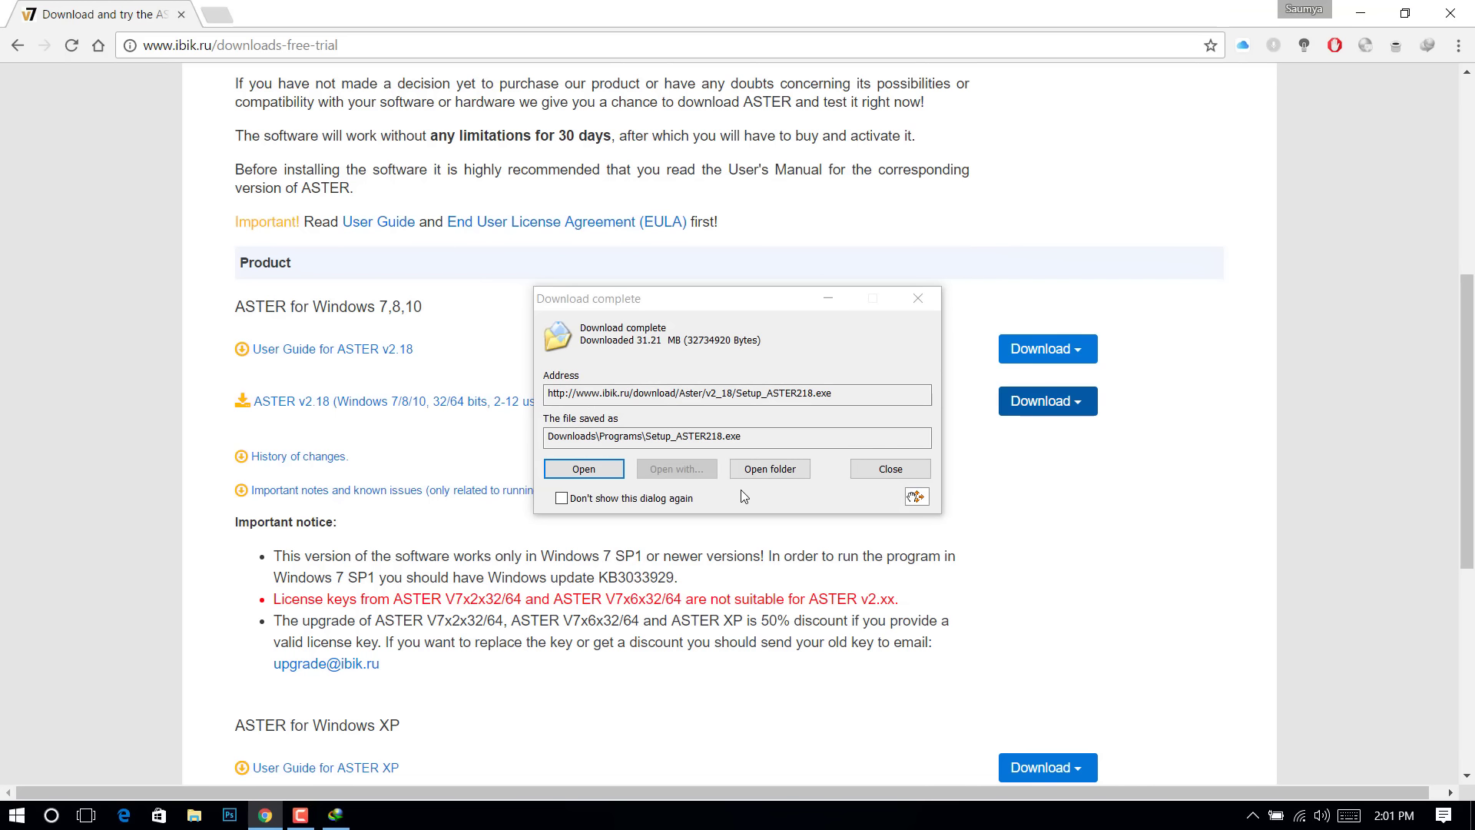
Run Setup_ASTER218 in English, keep 'Create a restore point' and accept the licence terms
left_click(1439, 7)
double_click(35, 542)
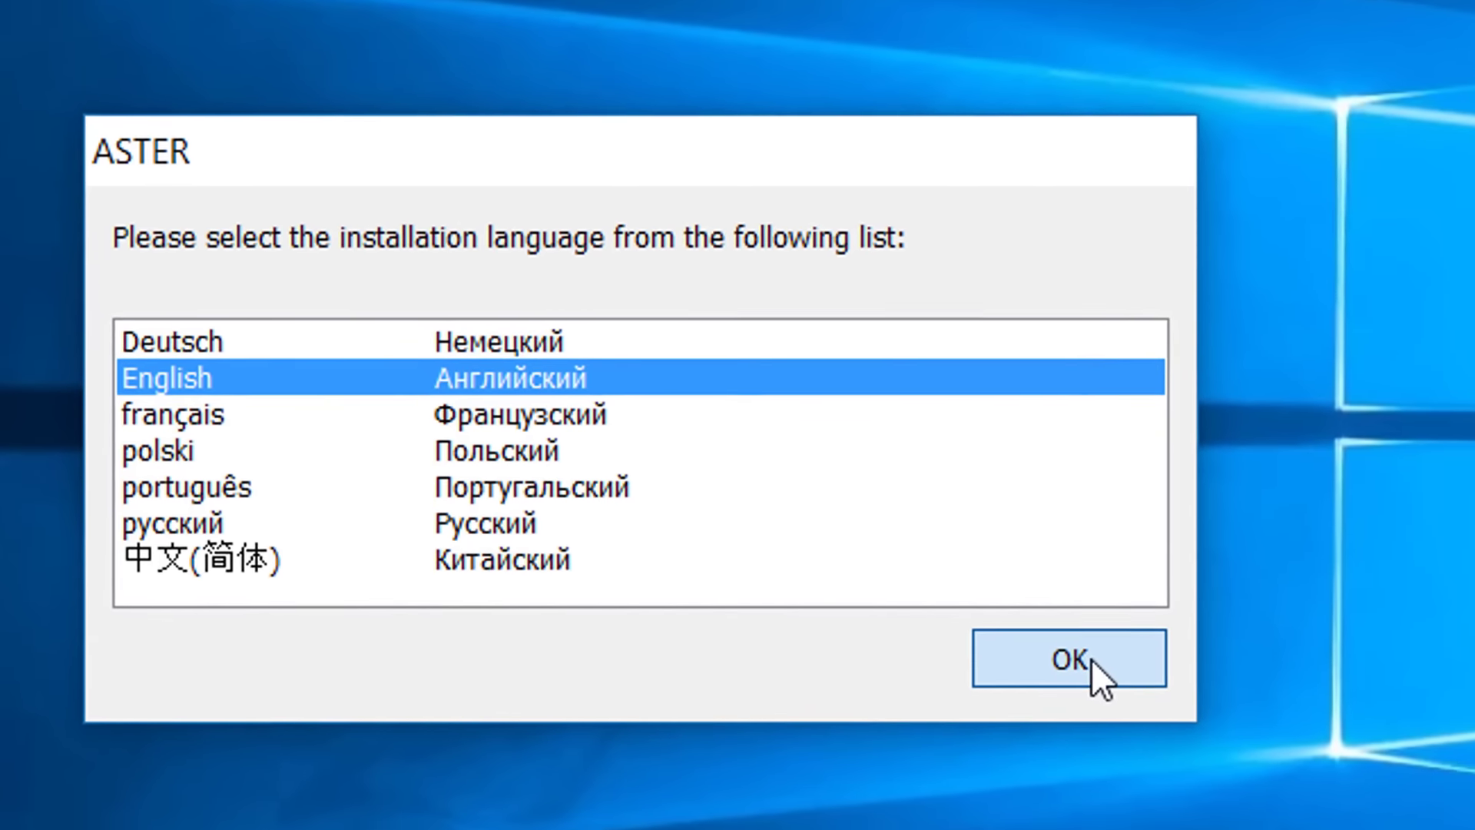
left_click(1091, 658)
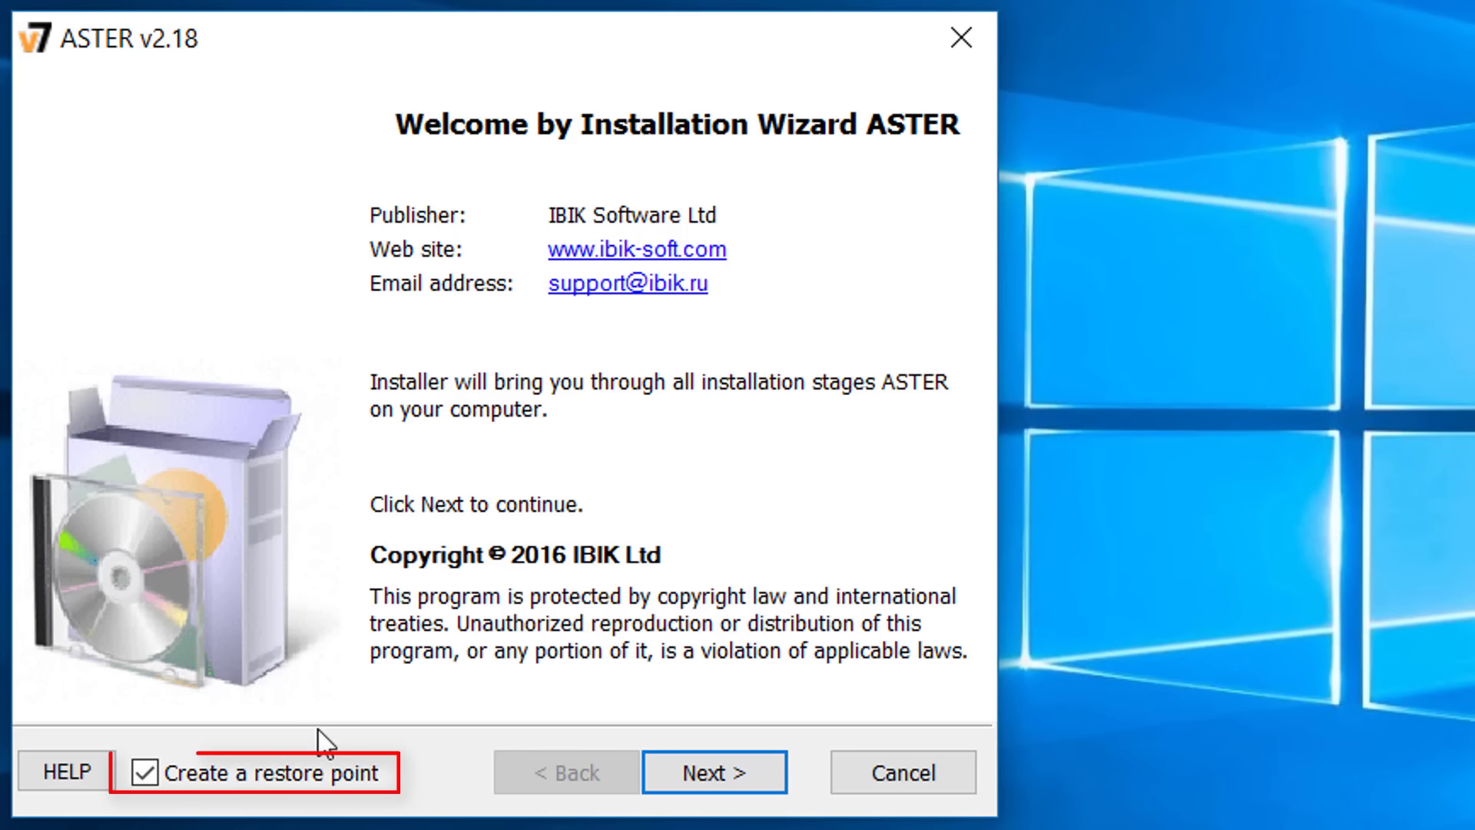
left_click(713, 770)
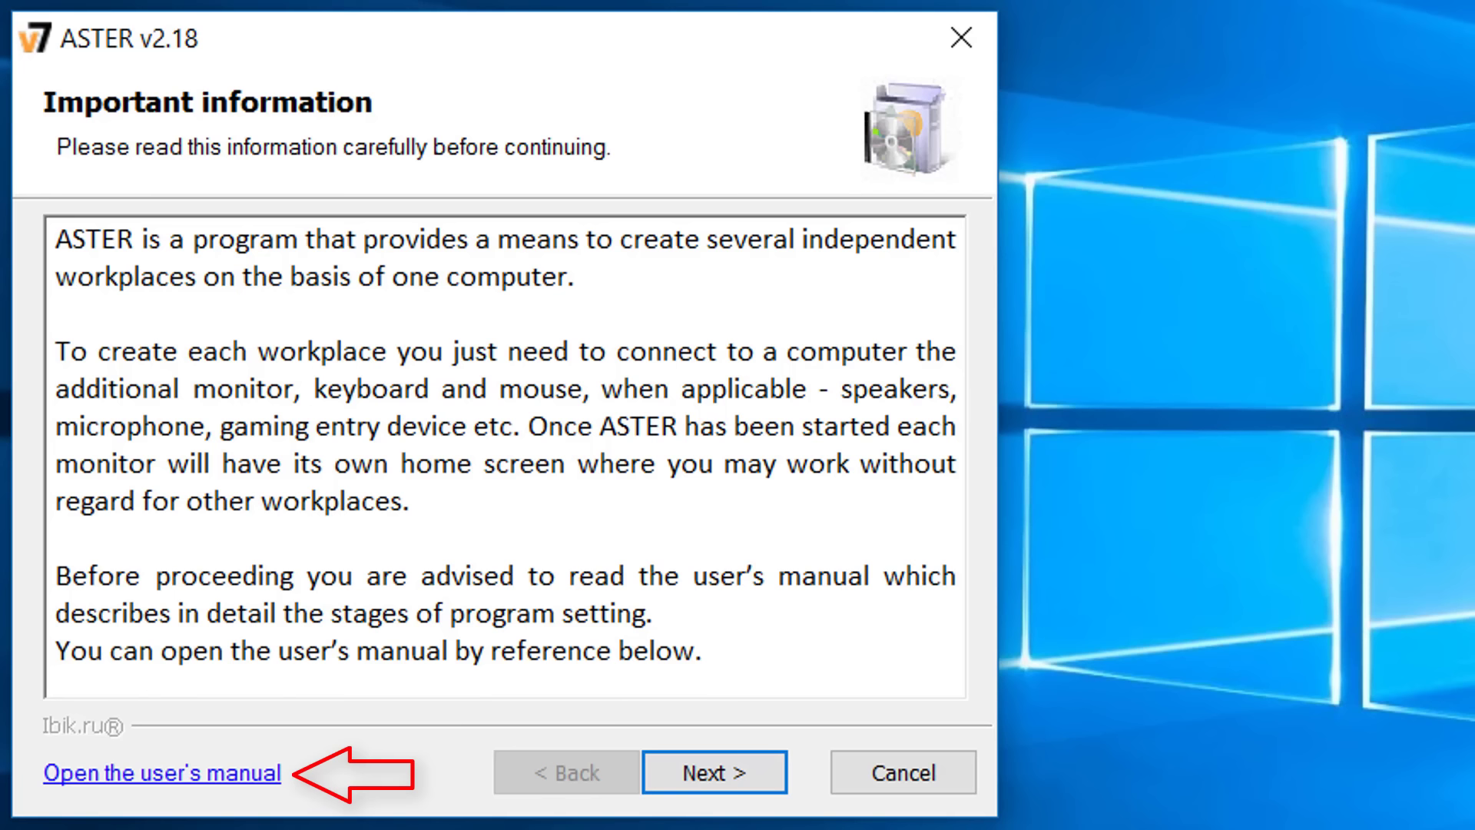
left_click(736, 780)
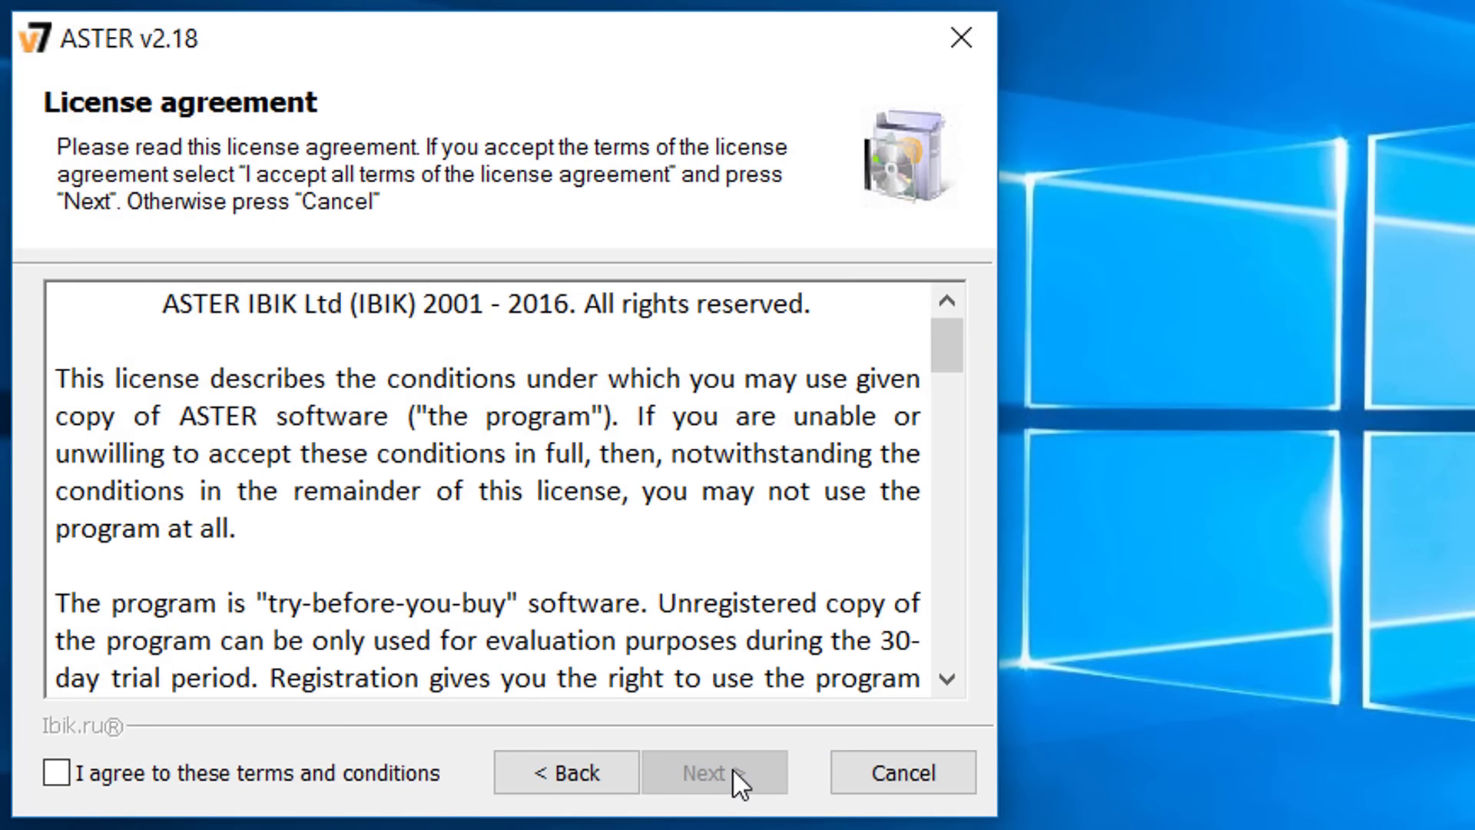
left_click(358, 781)
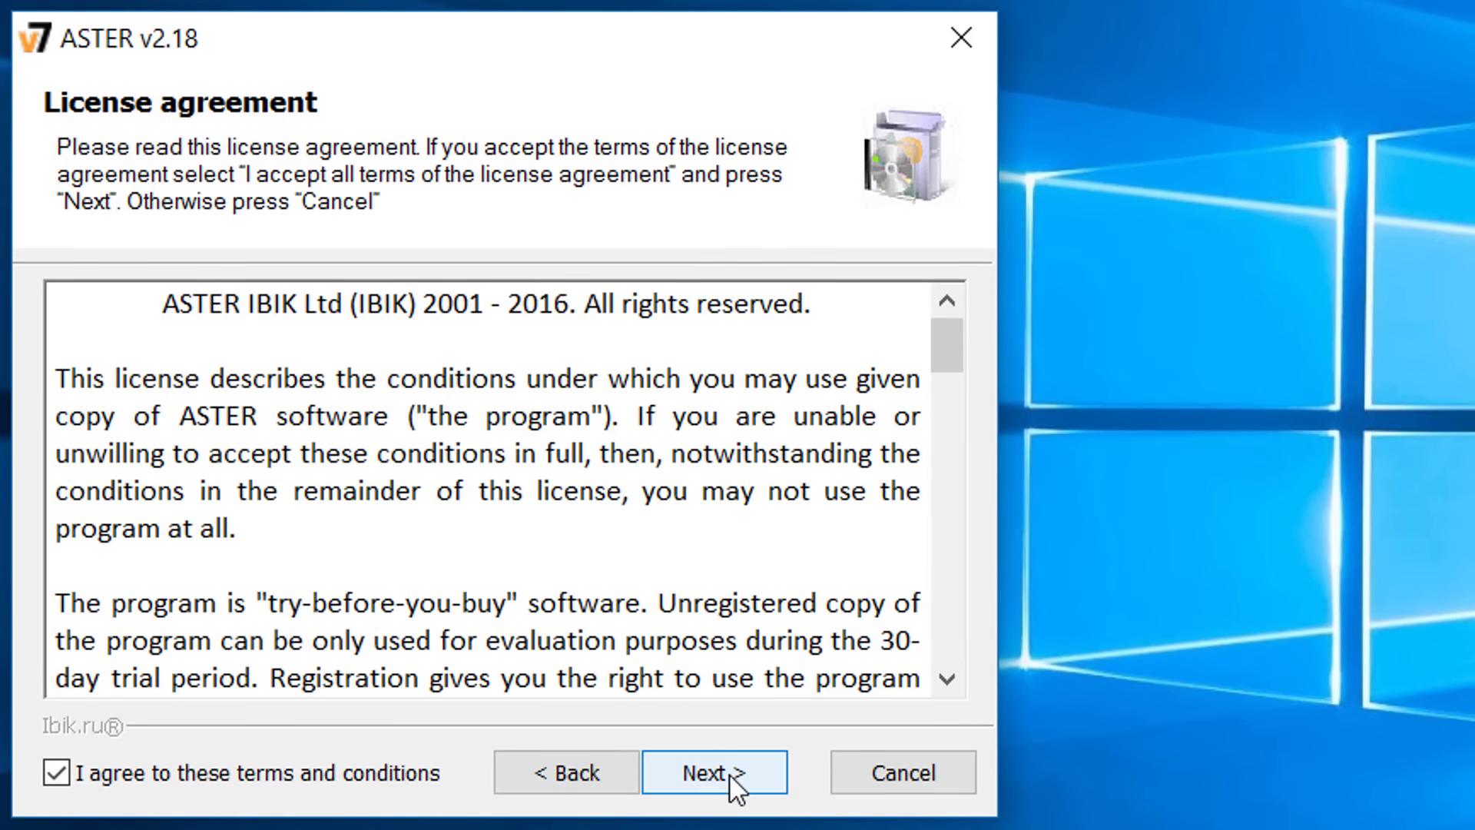
Install into C:\Program Files\ASTER with power optimisation and Disable Fast Boot ticked
left_click(730, 775)
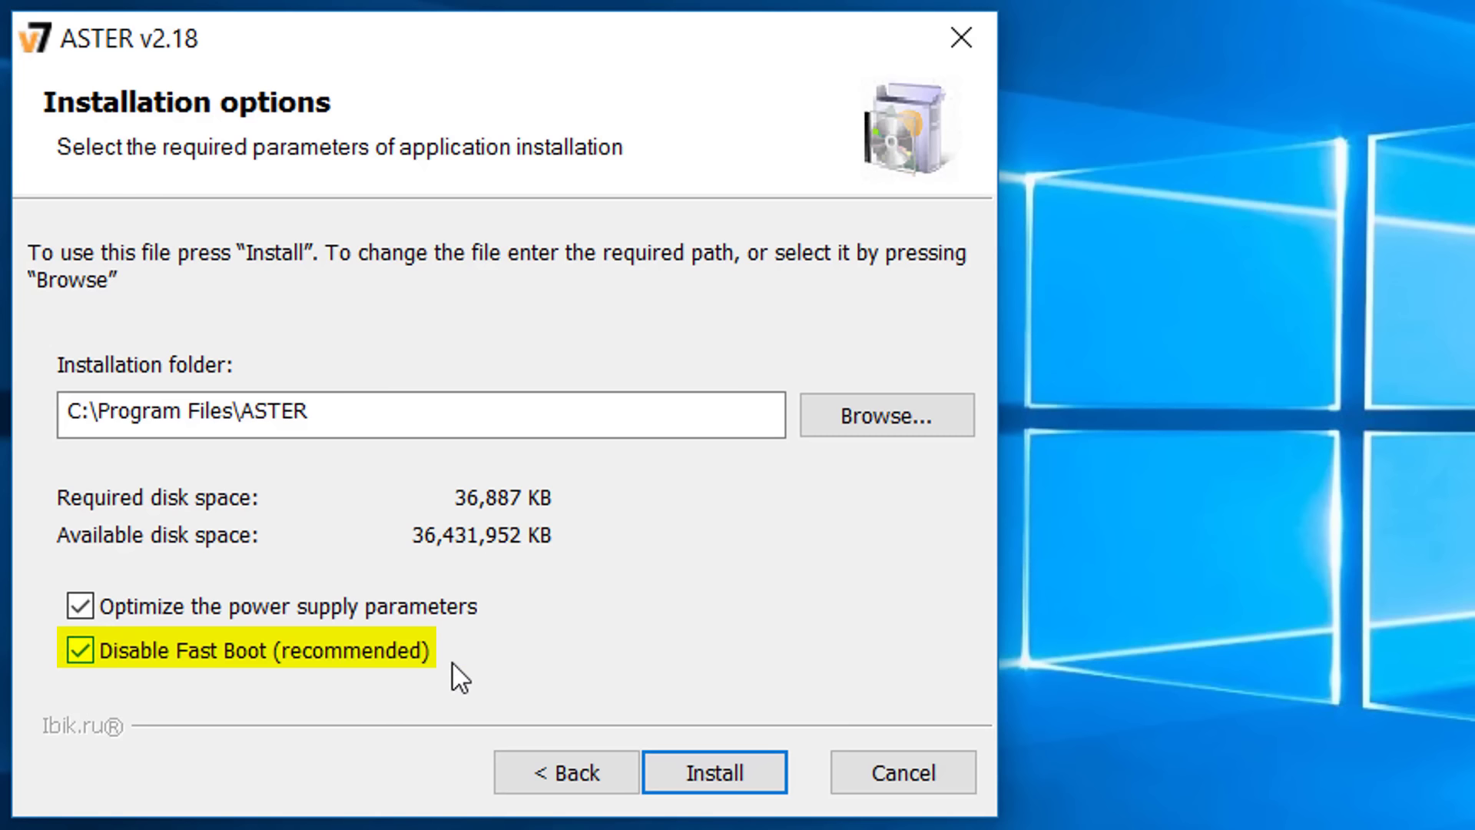
left_click(724, 770)
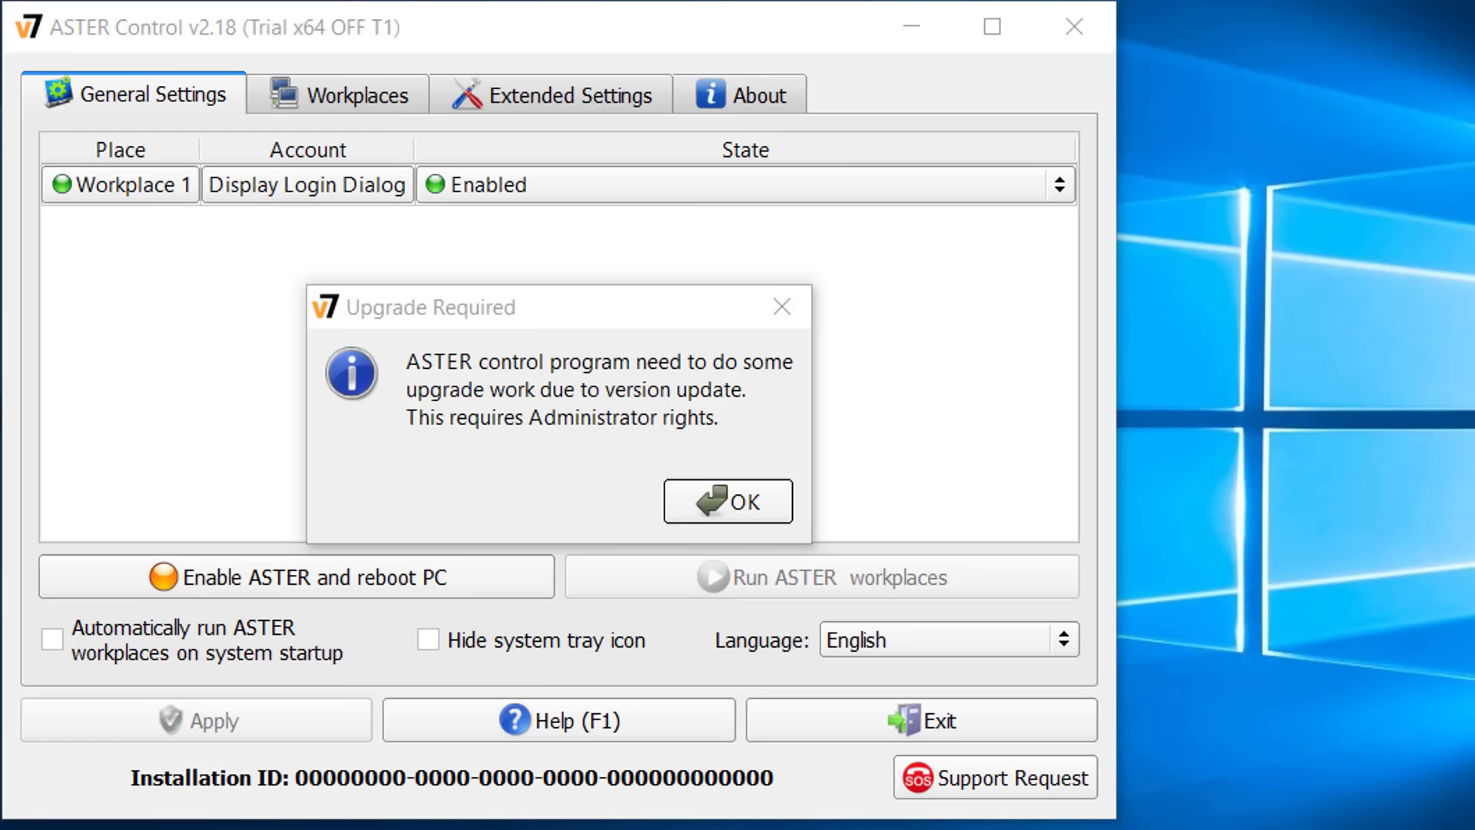
Acknowledge the Upgrade Required, installation ID and Restart program notices
left_click(577, 310)
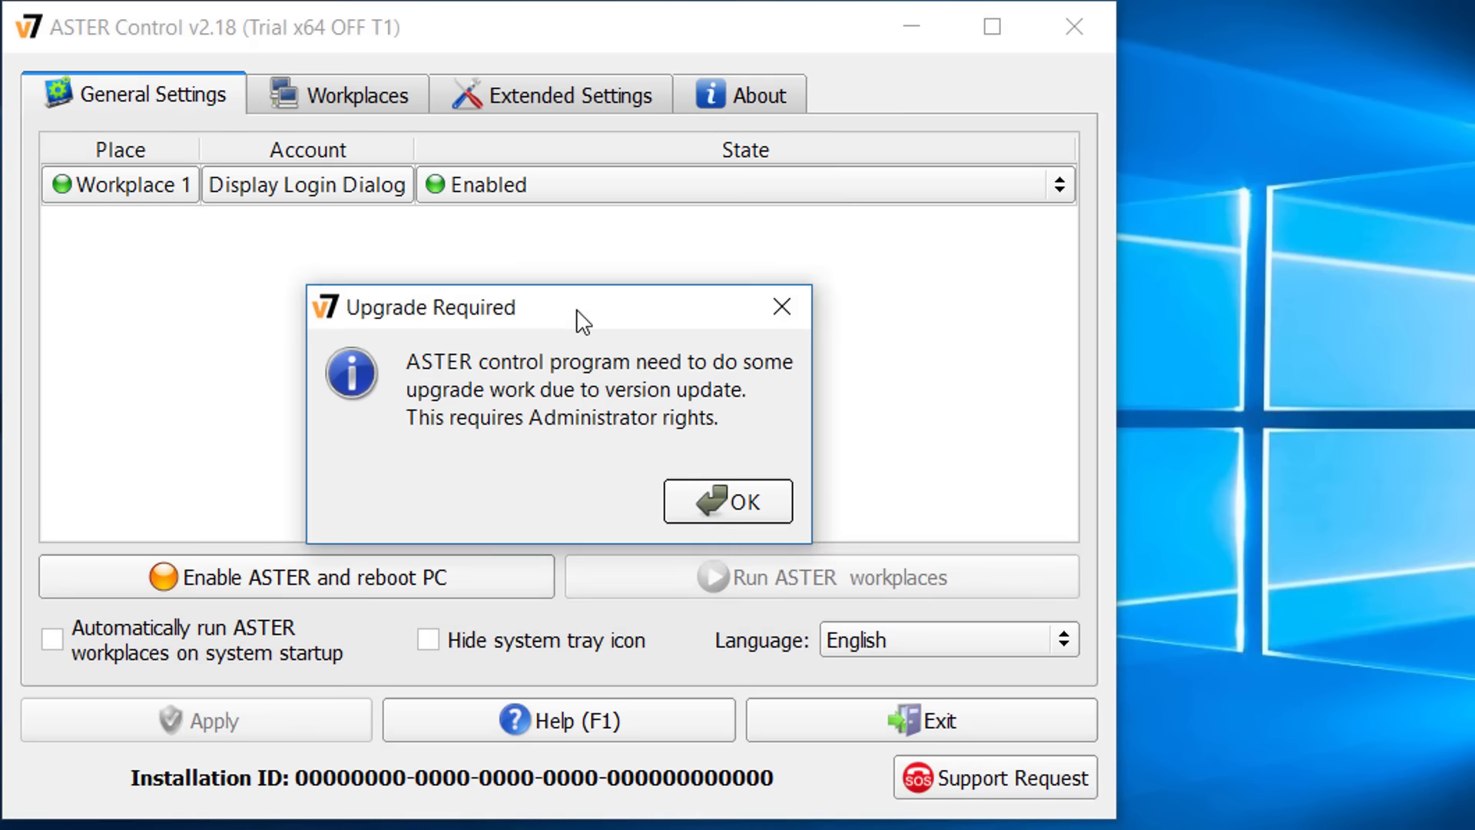
left_click(710, 504)
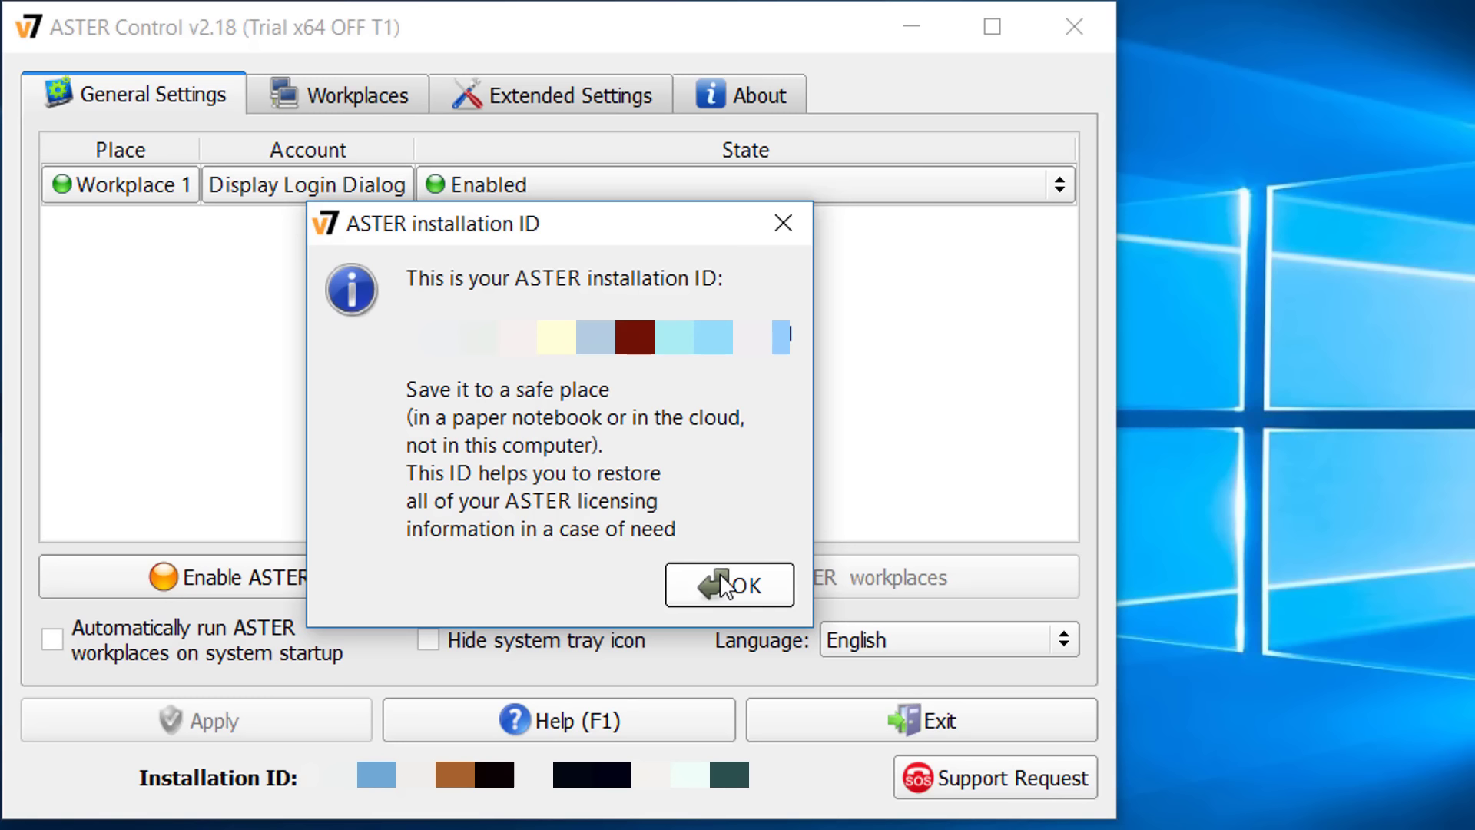
left_click(726, 588)
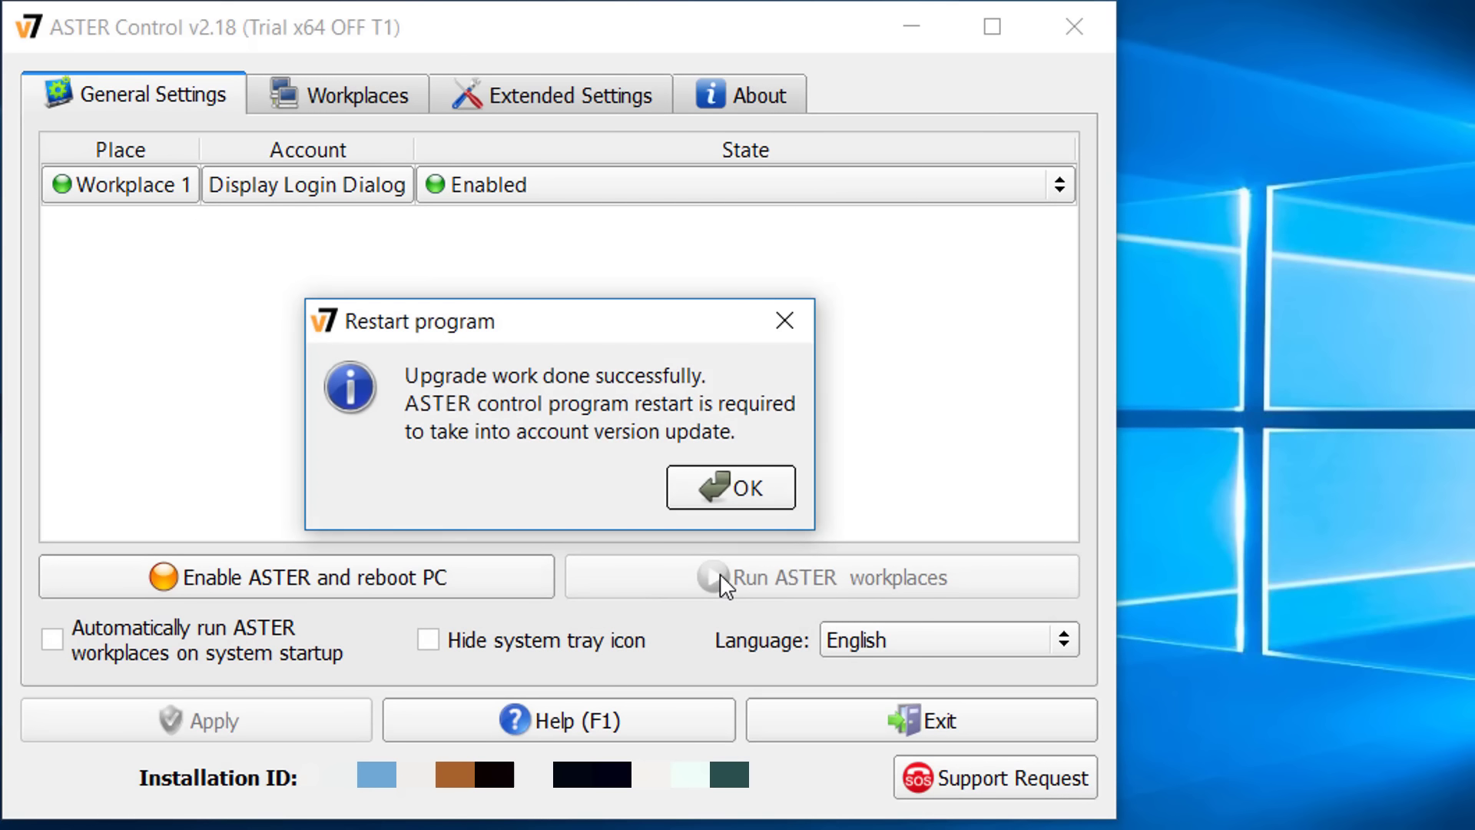
left_click(722, 500)
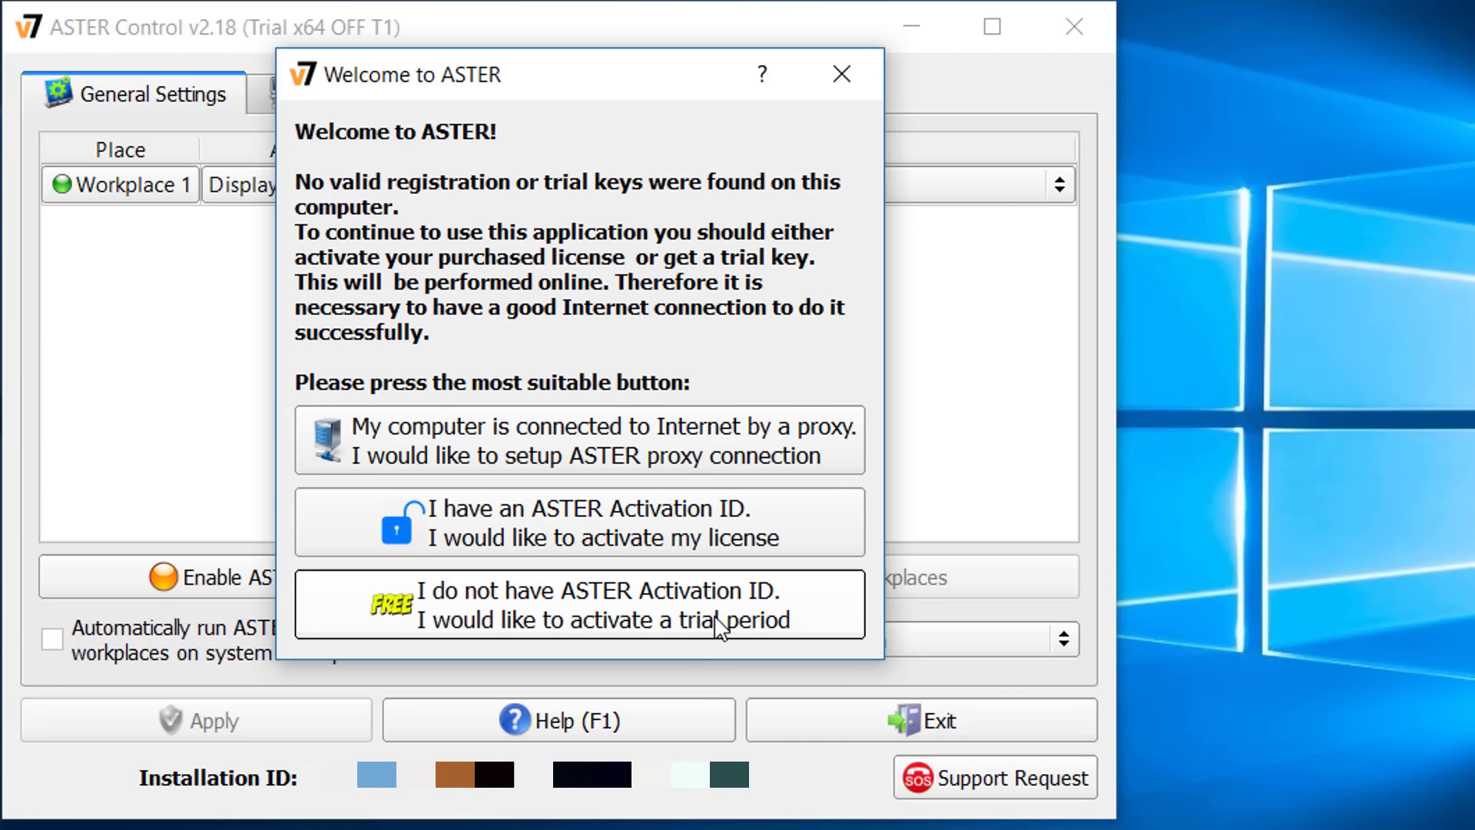
Choose the trial-period option with no Activation ID and confirm the restart
left_click(809, 620)
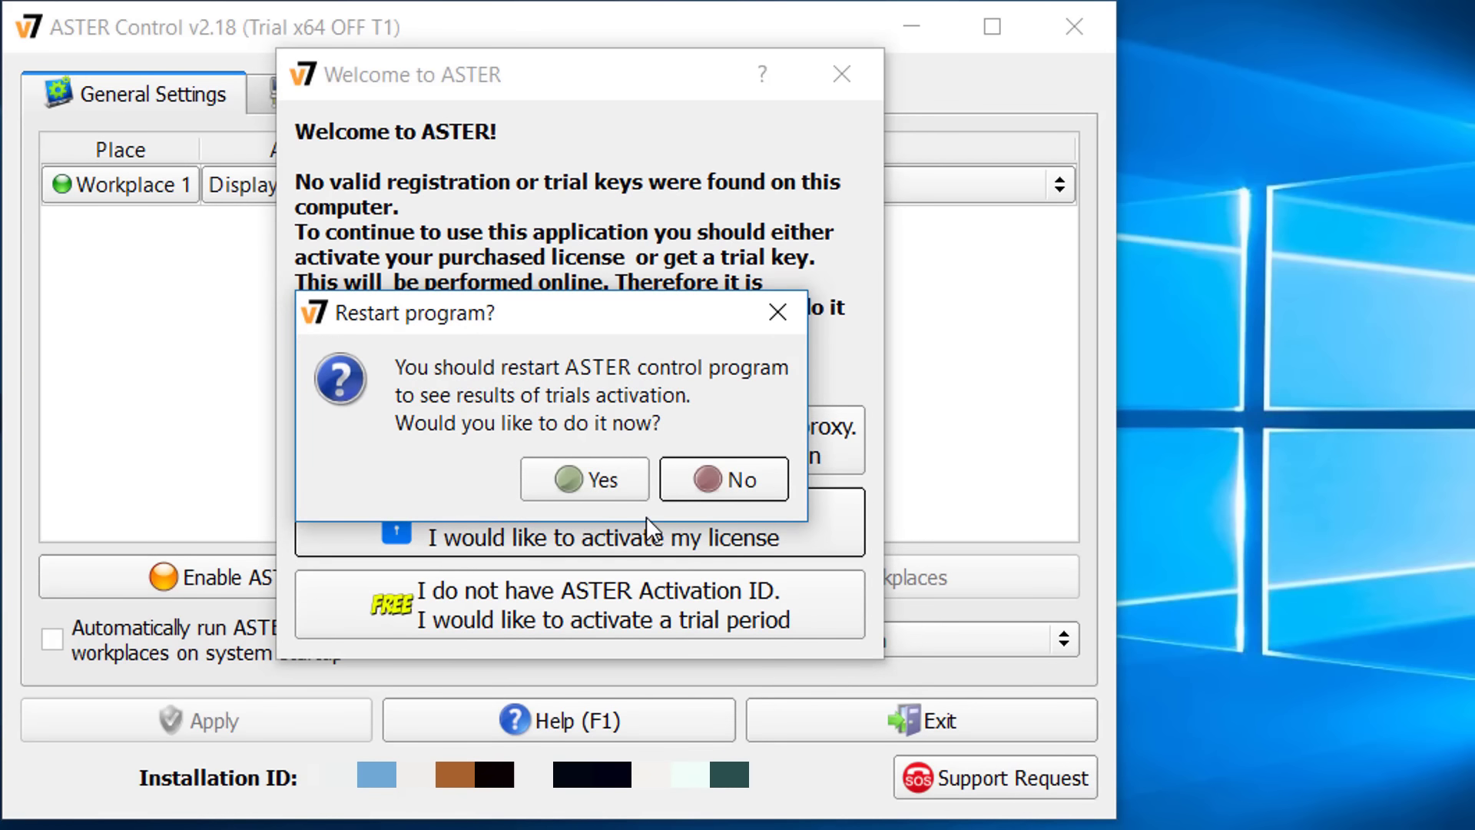
left_click(606, 492)
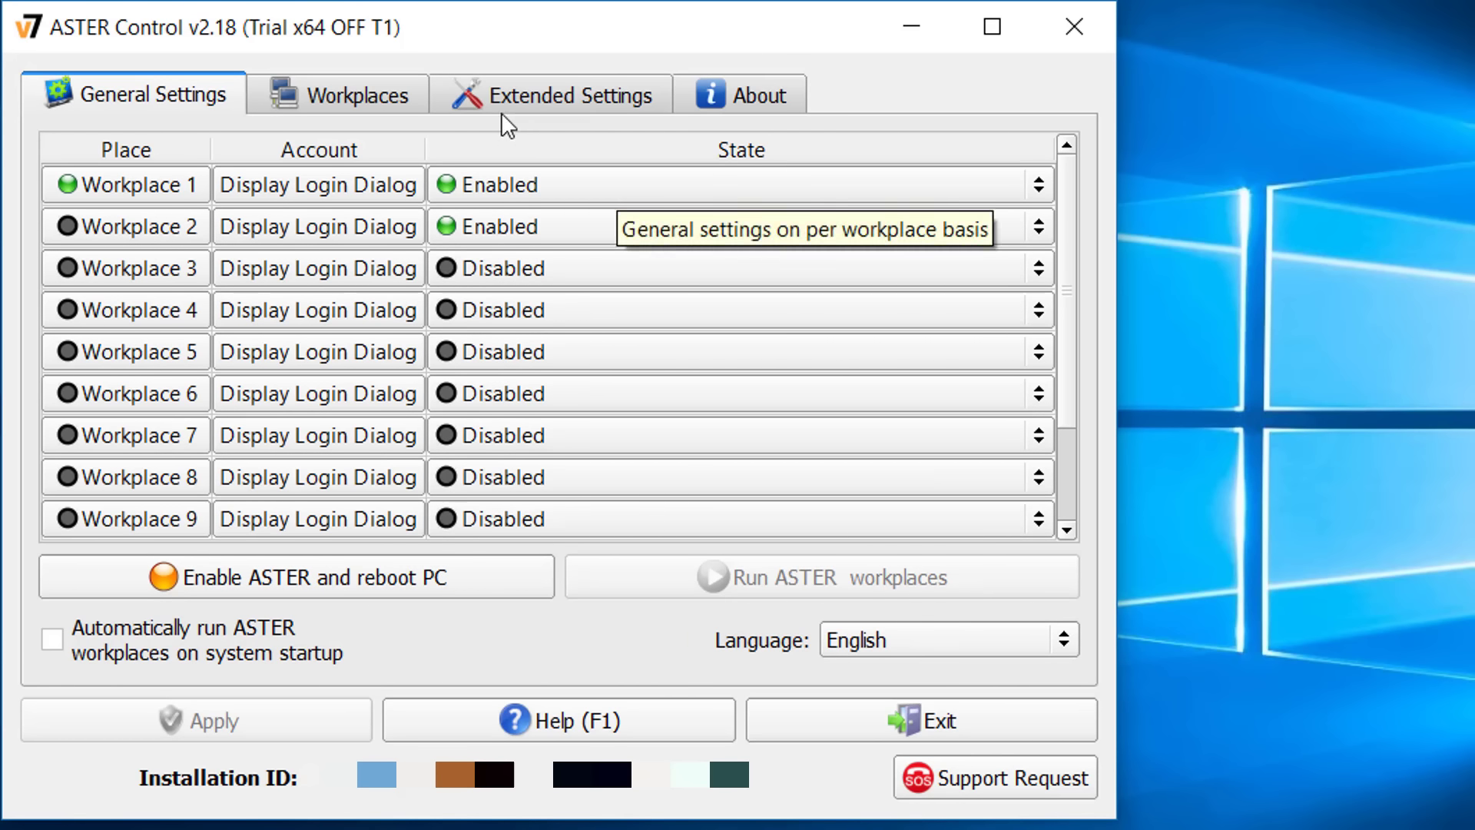
Switch to the Workplaces tab showing Place 1's monitor, keyboard and mice
left_click(394, 114)
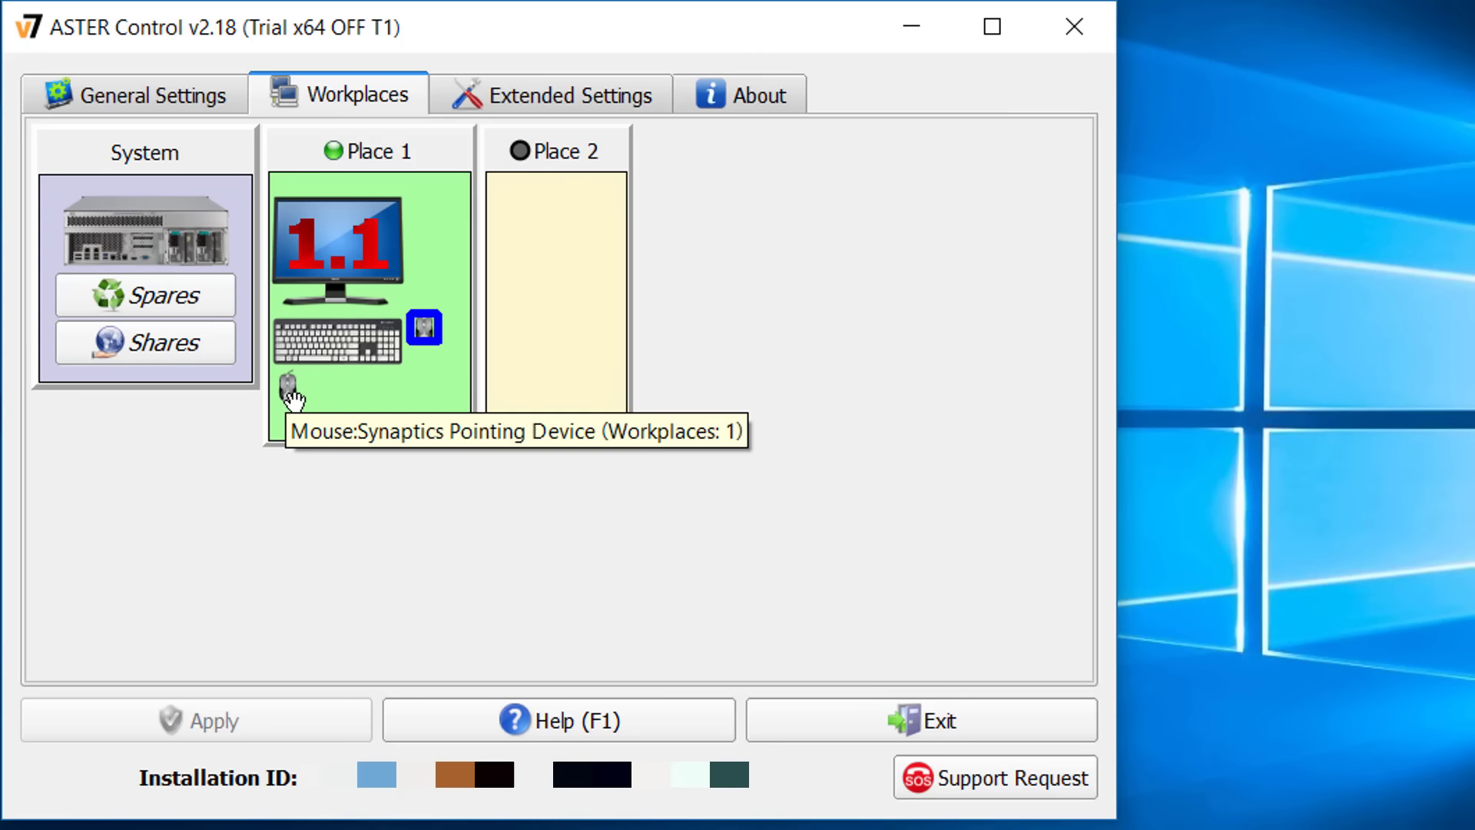
Move the Synaptics mouse, second keyboard and display 1.3 into Place 2
left_click_drag(290, 392, 464, 321)
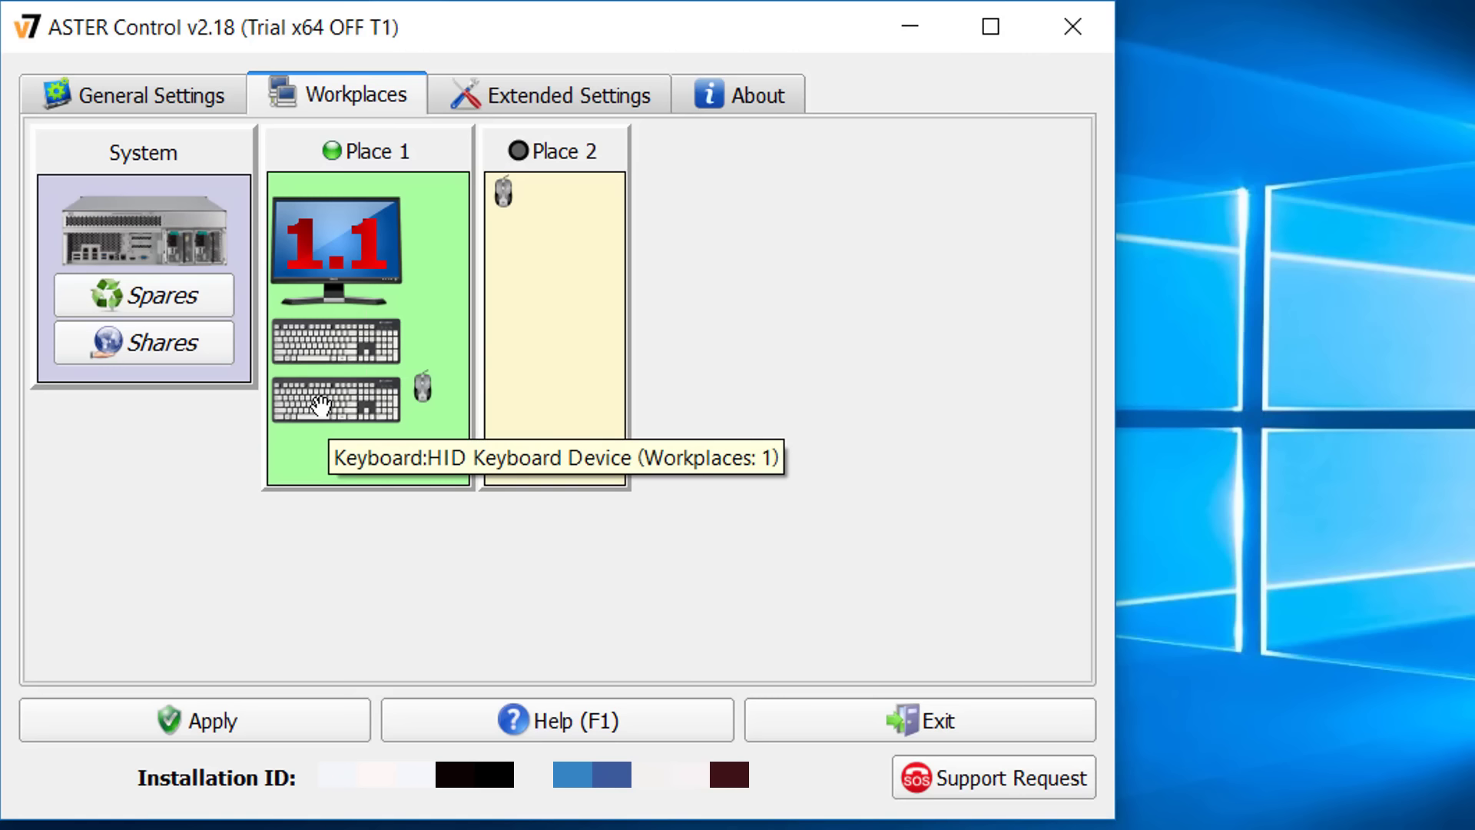
left_click_drag(321, 405, 519, 265)
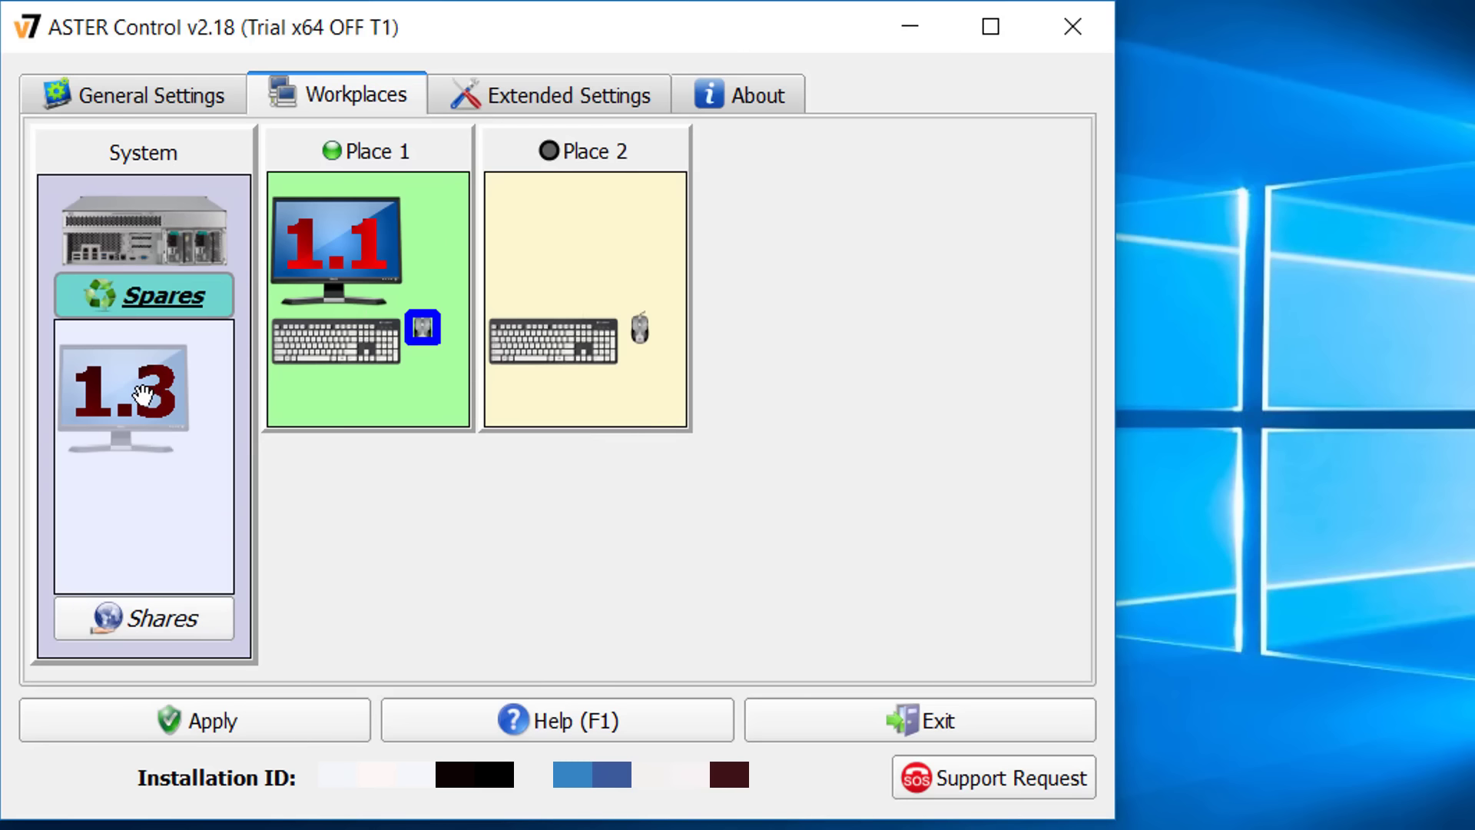
left_click_drag(153, 395, 531, 223)
Look over the advanced settings and licence tabs, then return to General Settings
left_click(580, 100)
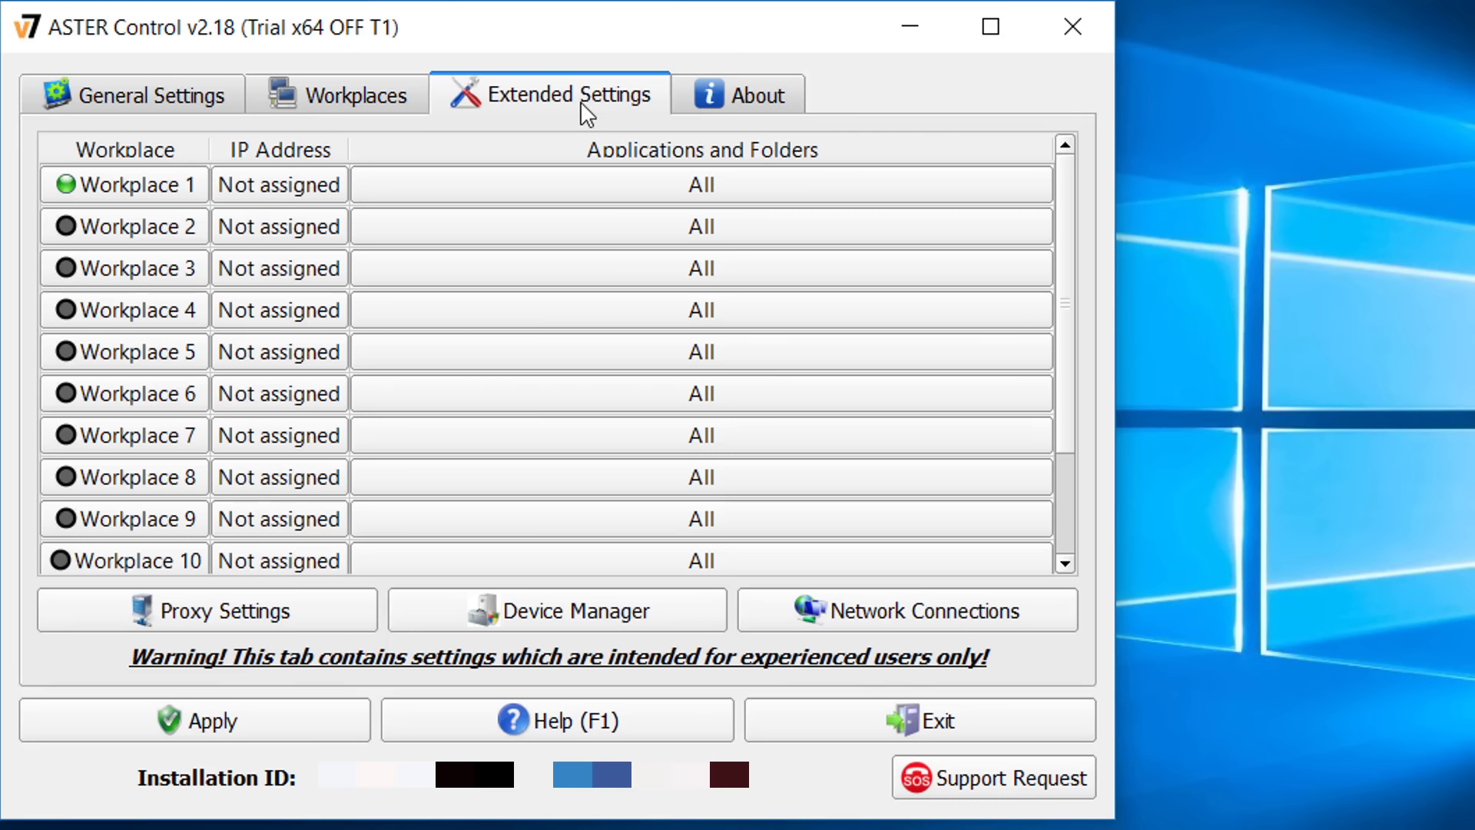
left_click(712, 94)
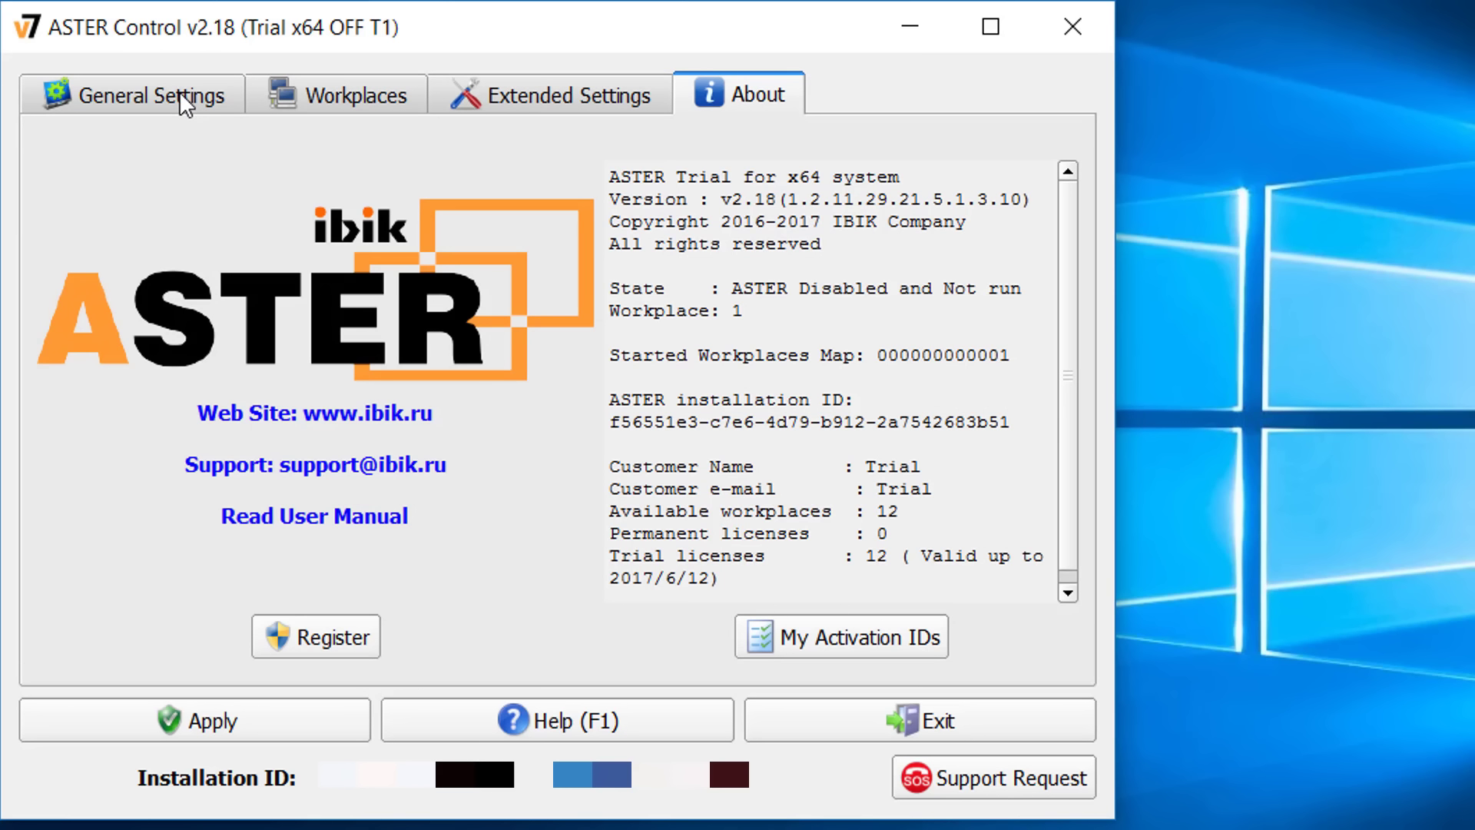
left_click(380, 96)
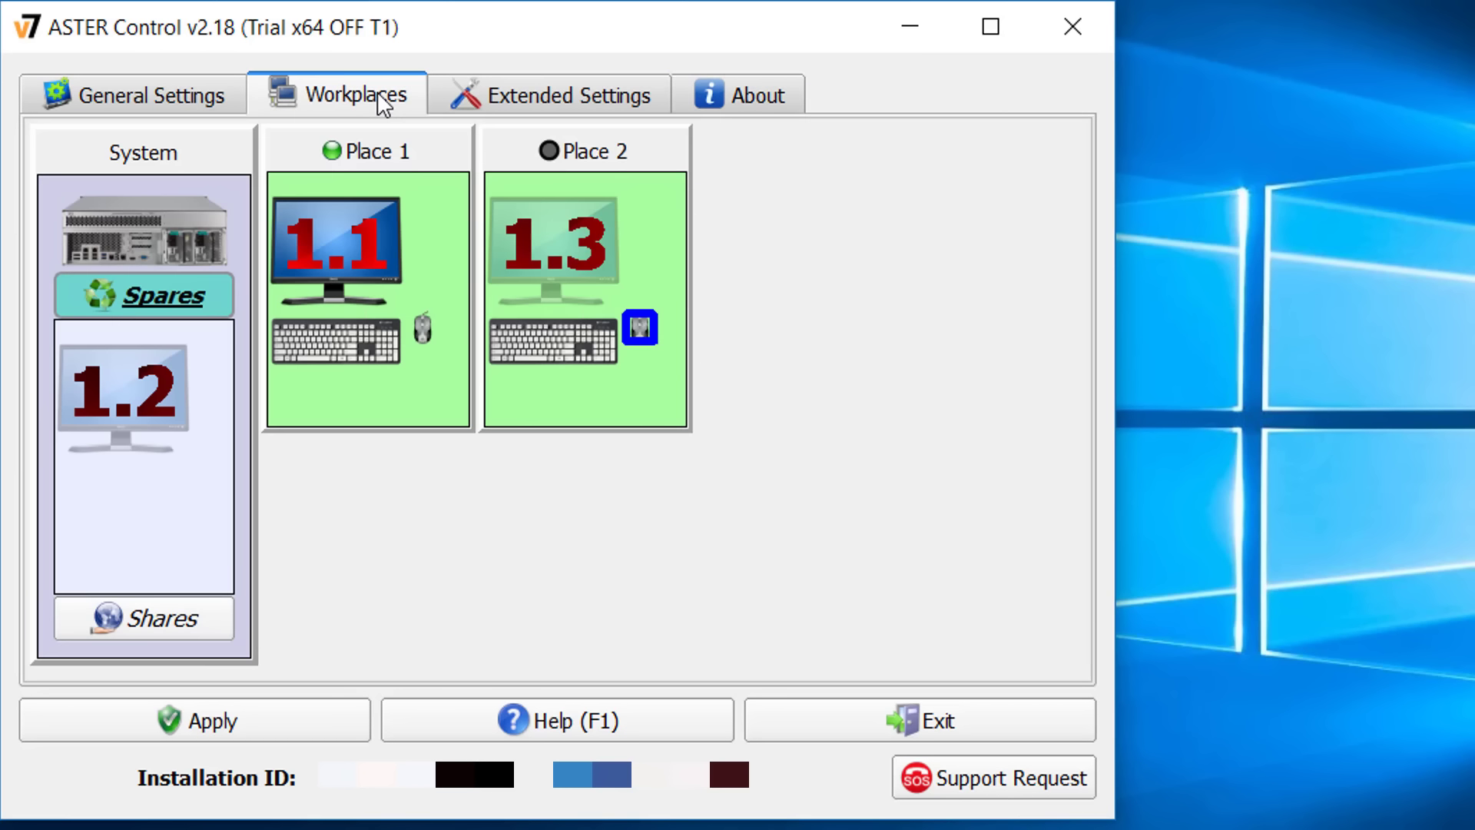
left_click(188, 100)
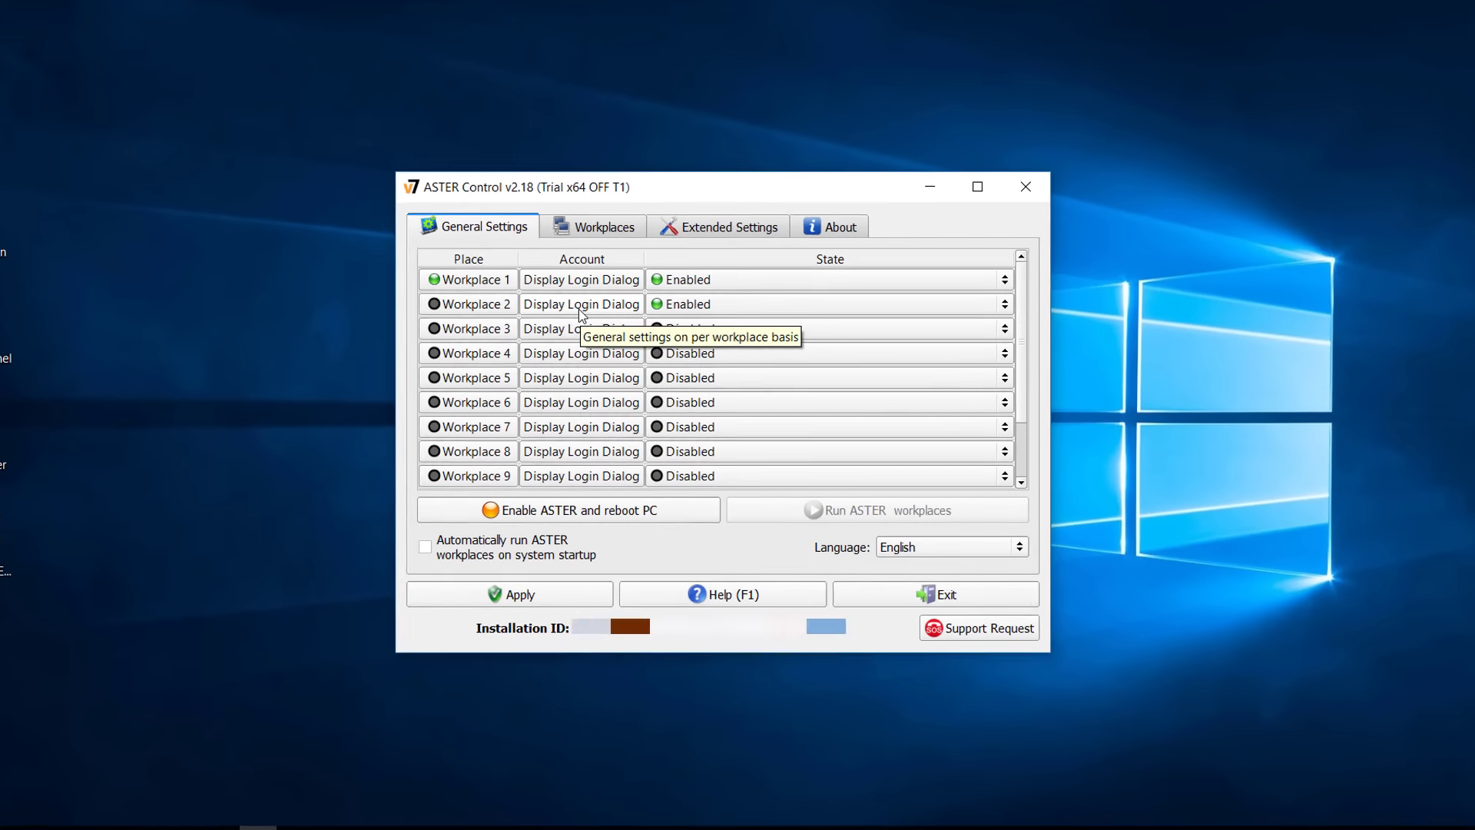
Confirm Workplace 1's account with the standard user, then choose Enable ASTER and reboot PC
double_click(585, 285)
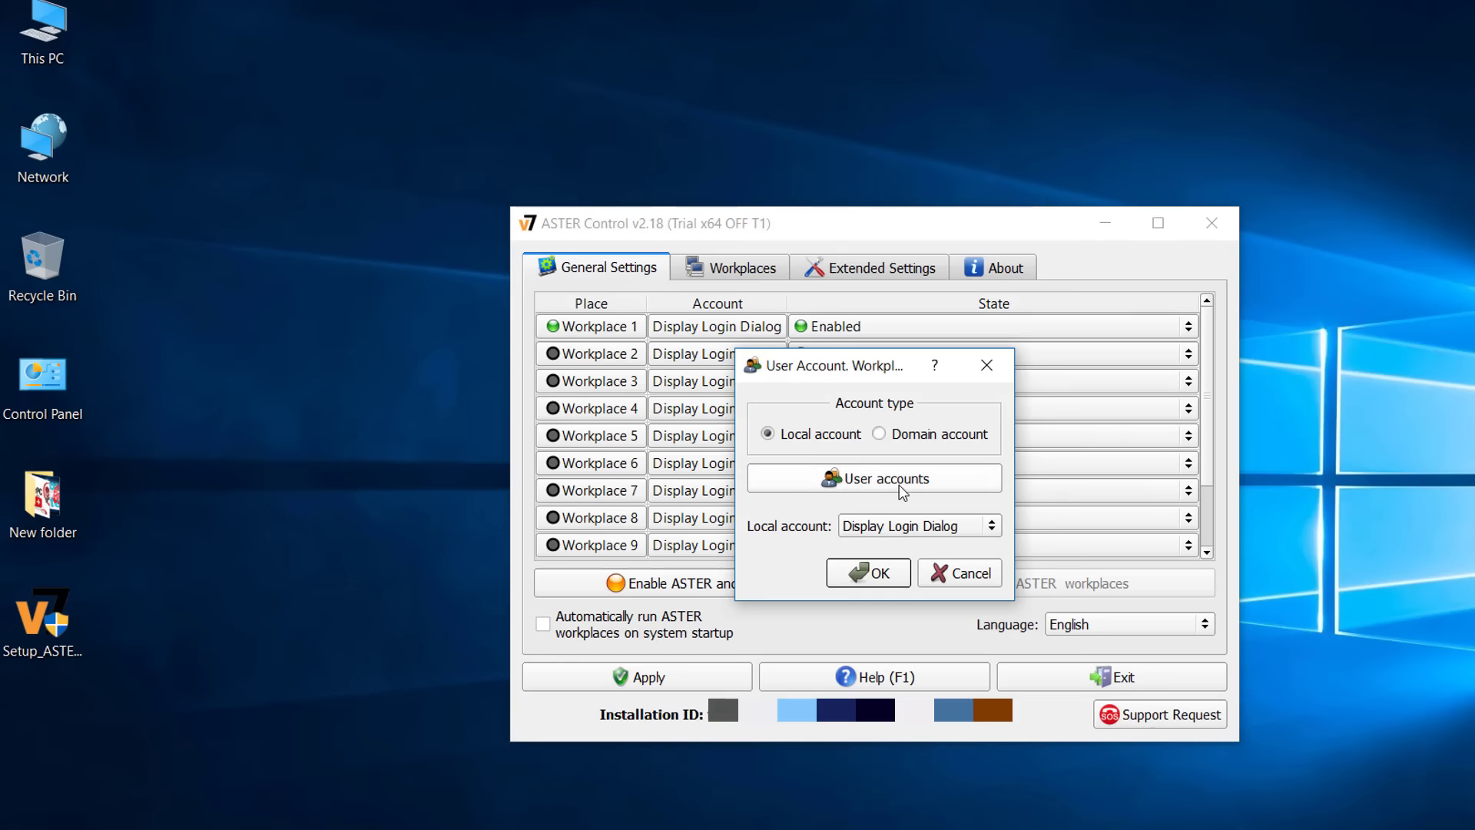
left_click(719, 413)
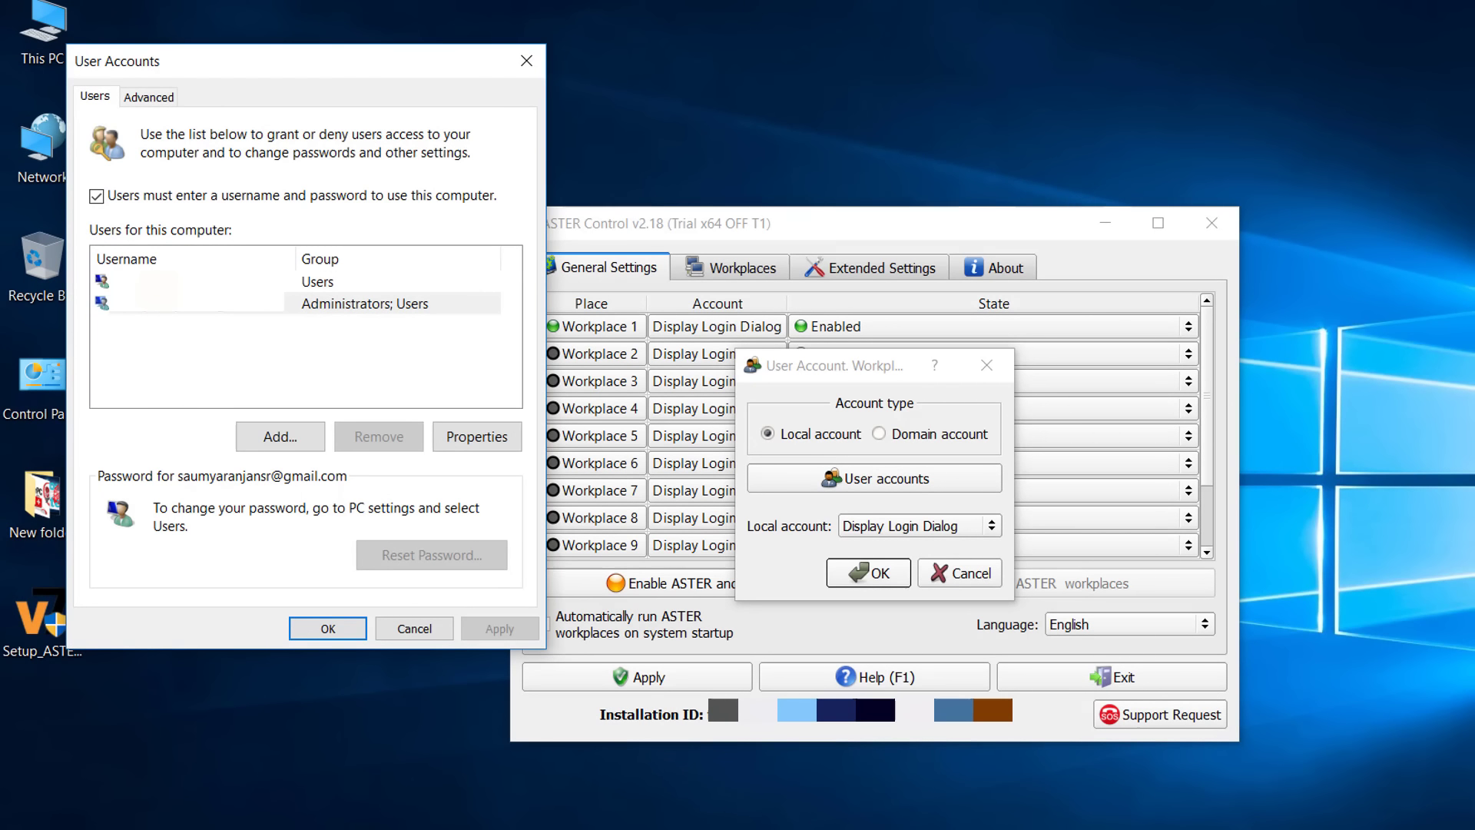
left_click(231, 282)
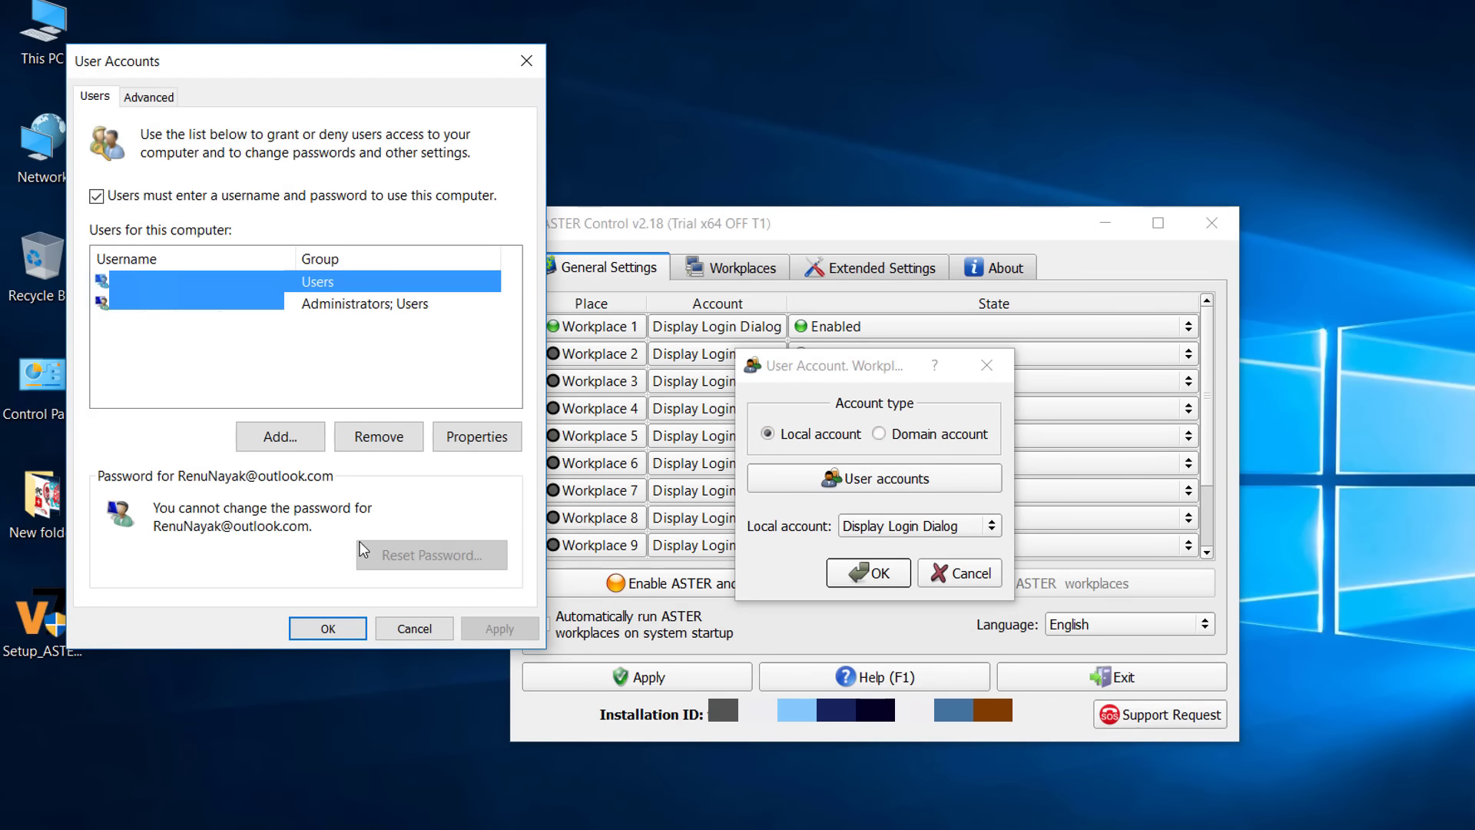
left_click(328, 628)
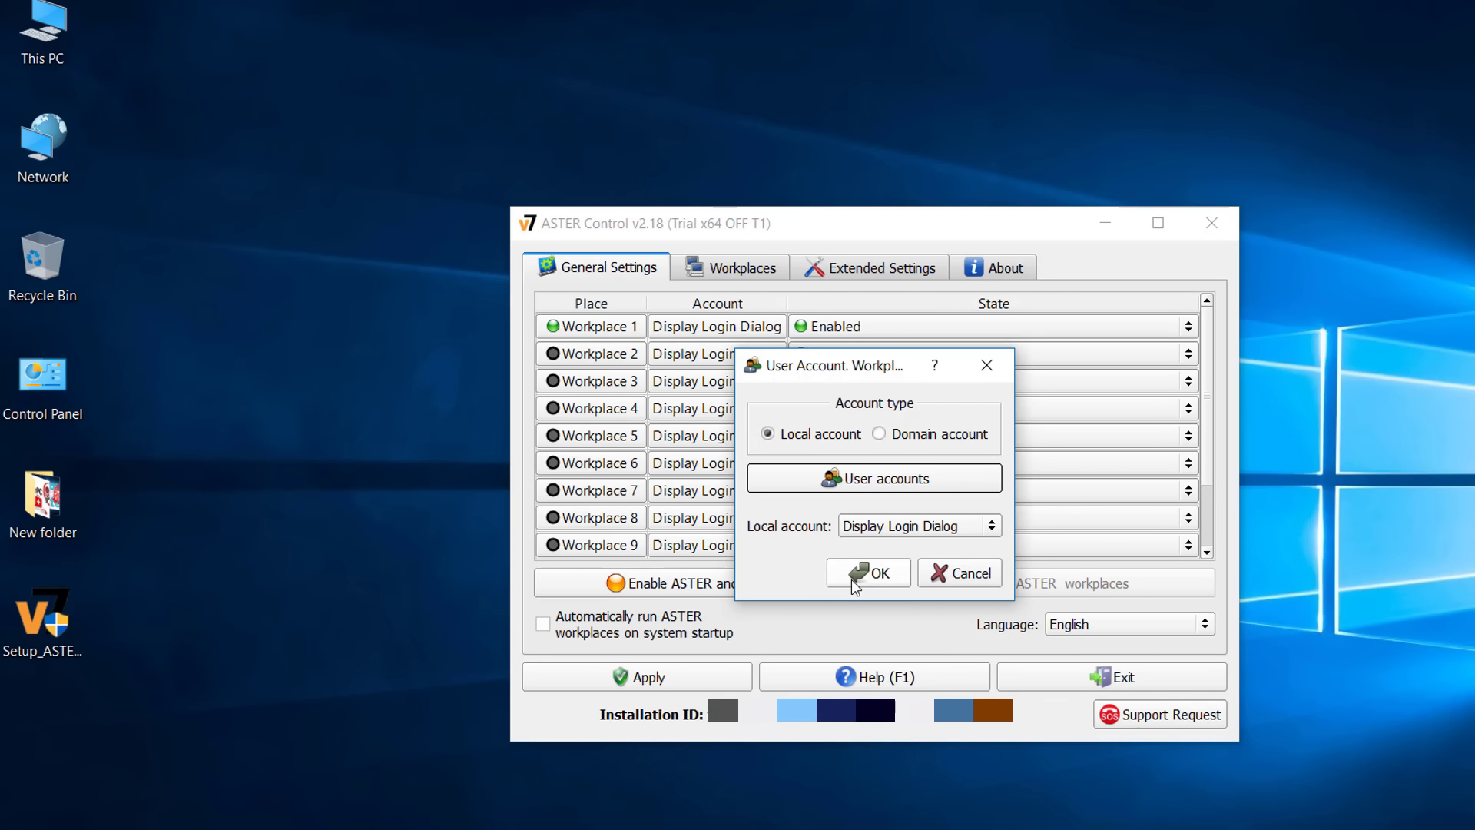
left_click(852, 580)
left_click(814, 586)
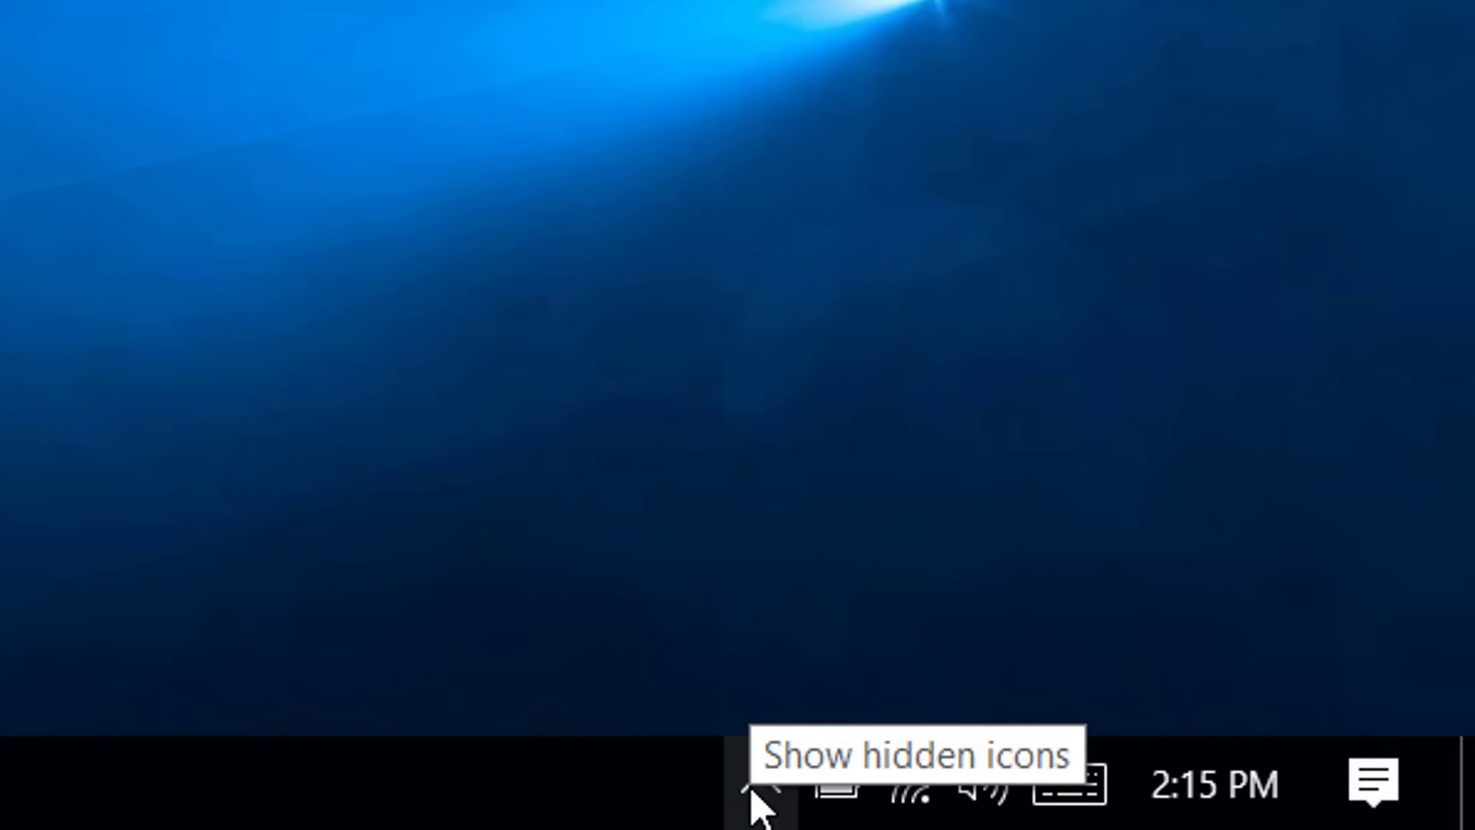
Expand the taskbar's hidden tray icons to reveal ASTER Control's icon
left_click(758, 790)
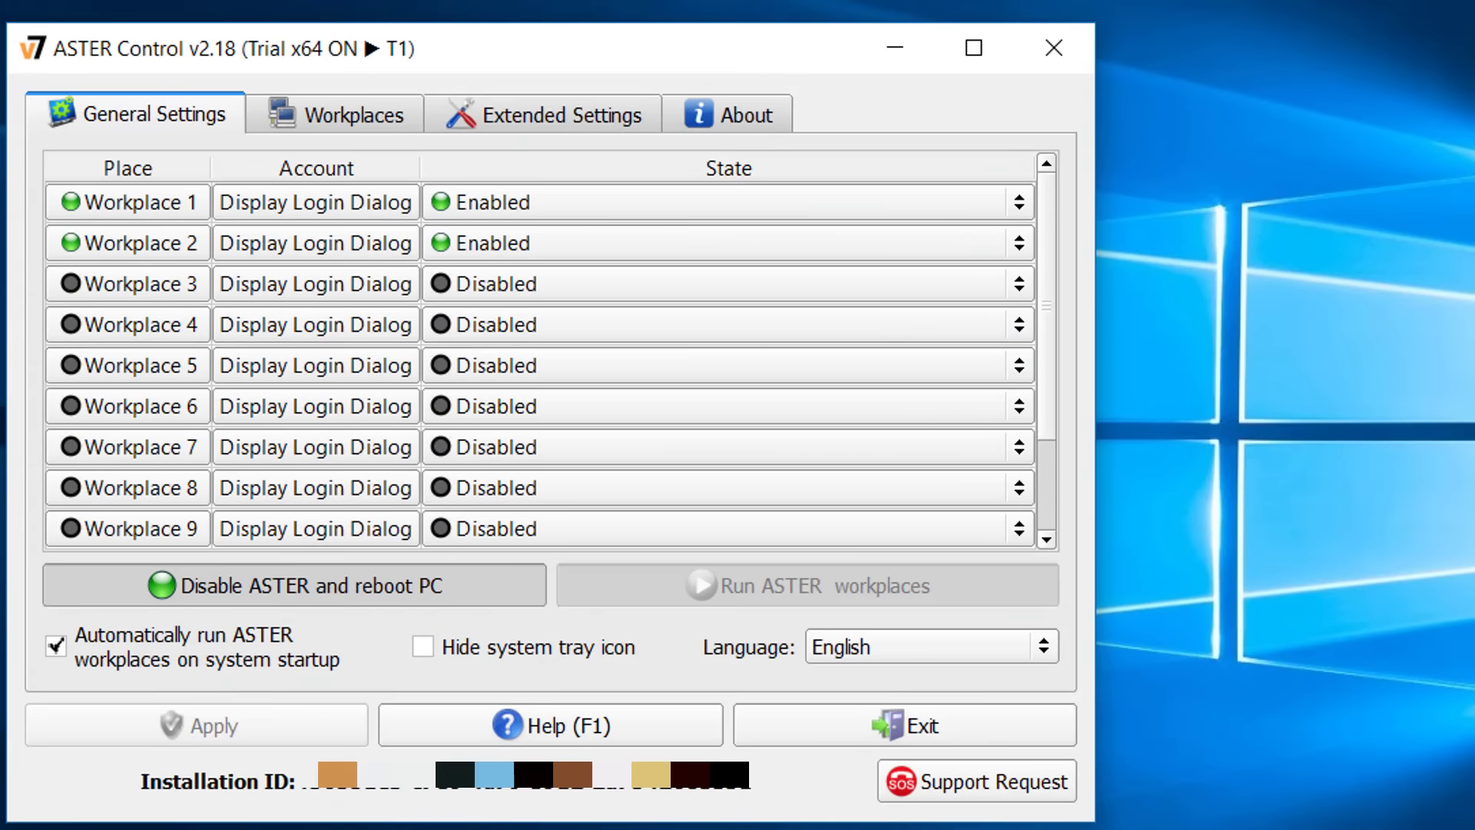
On the Workplaces layout, give Place 2 and then Place 1 their own speakers from Shares
left_click(218, 21)
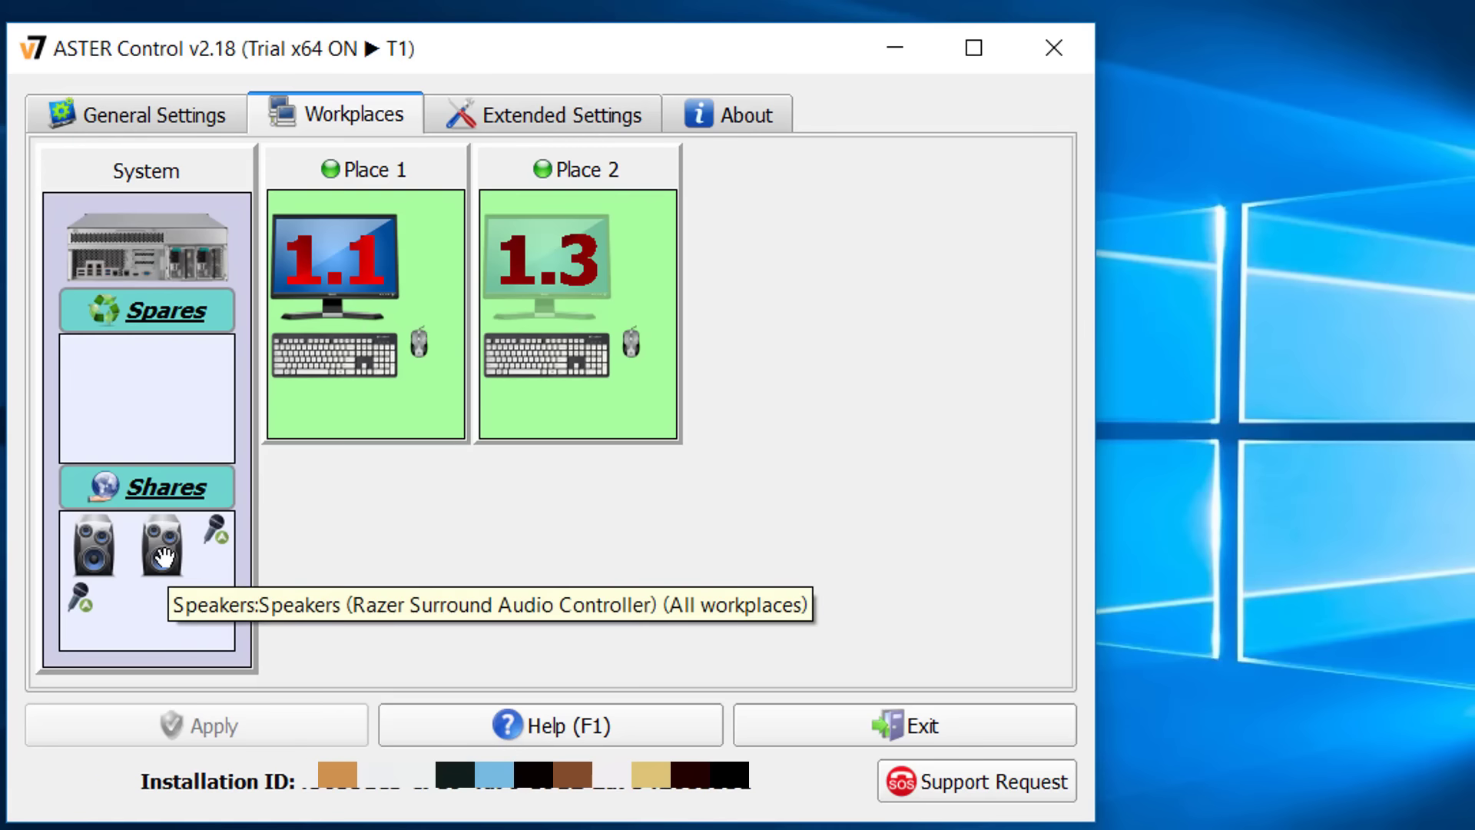
left_click_drag(163, 557, 523, 401)
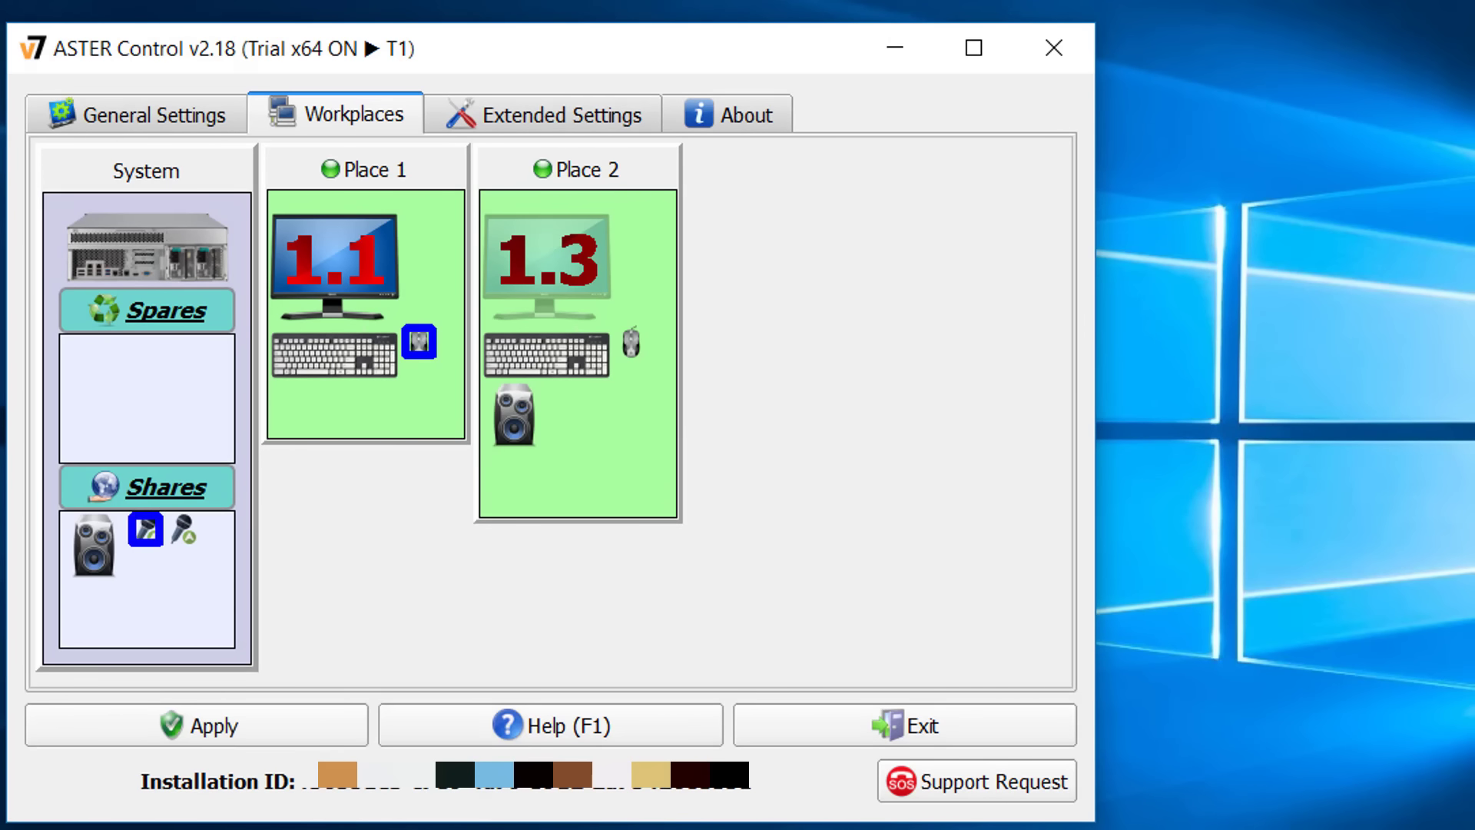
left_click_drag(94, 547, 310, 401)
Reassign Place 1's mouse by moving it to Spares and back into Place 1
left_click_drag(418, 341, 135, 421)
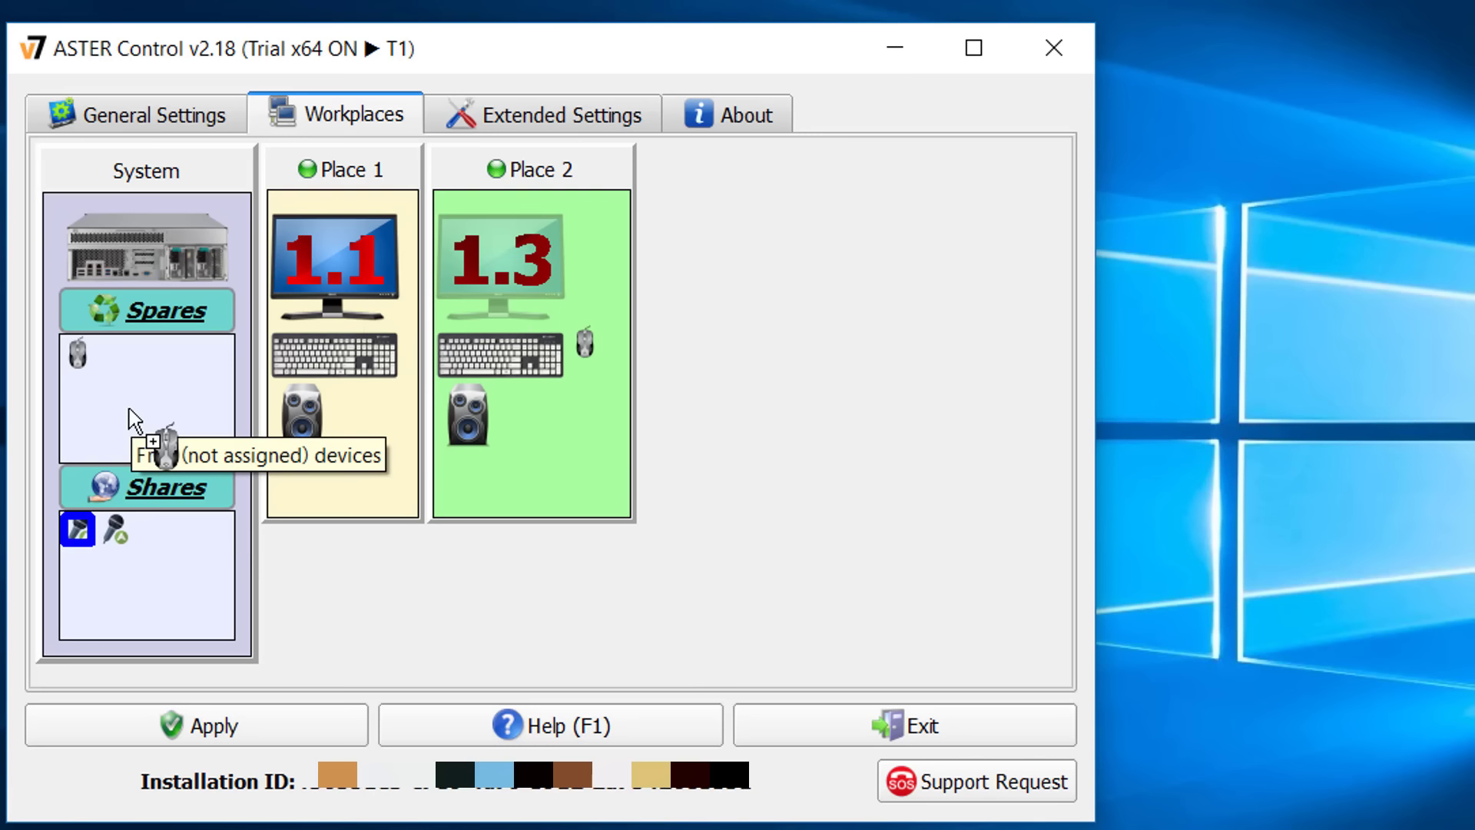
left_click_drag(135, 421, 134, 421)
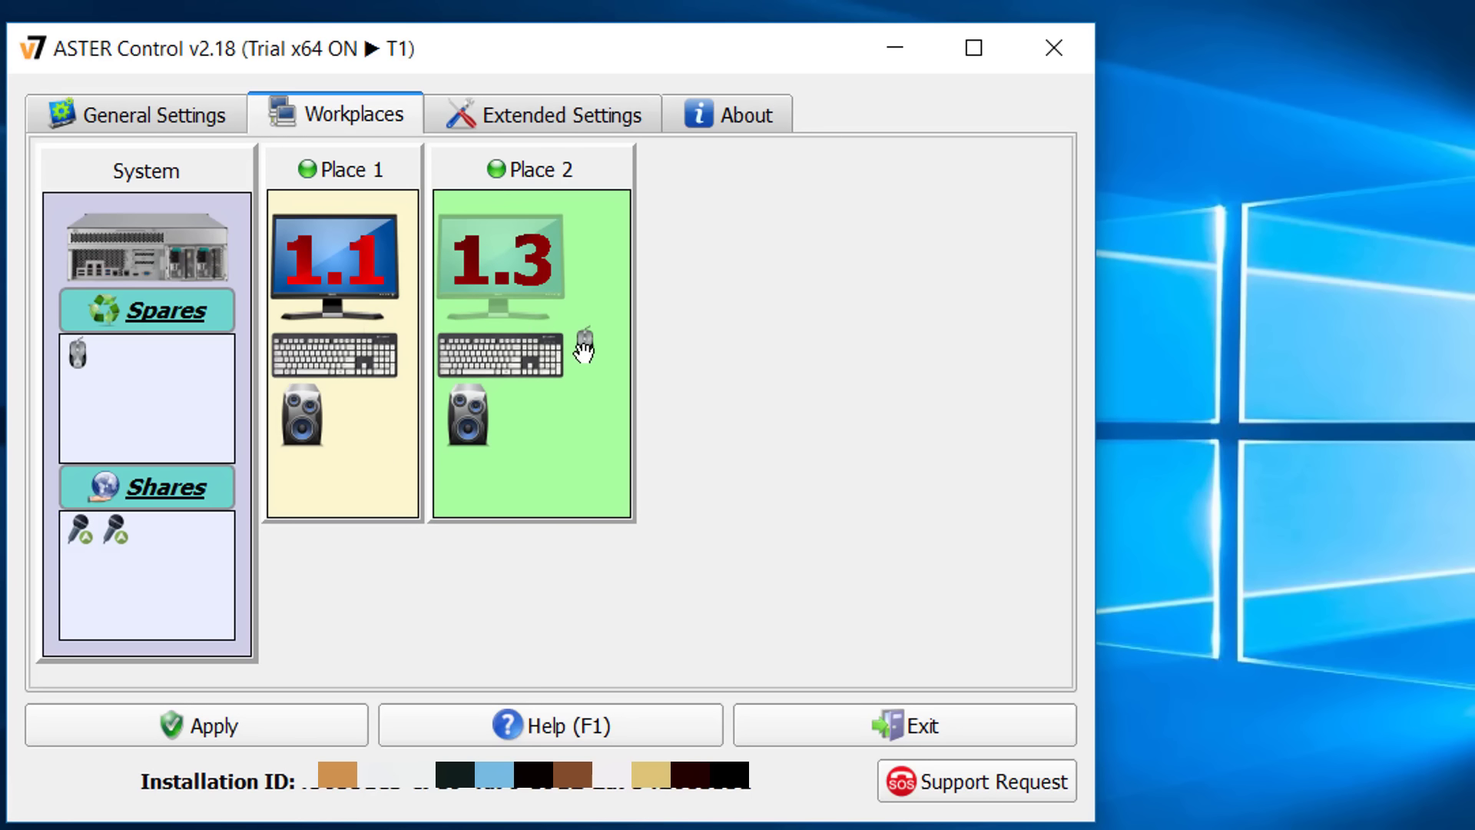
left_click_drag(78, 353, 264, 438)
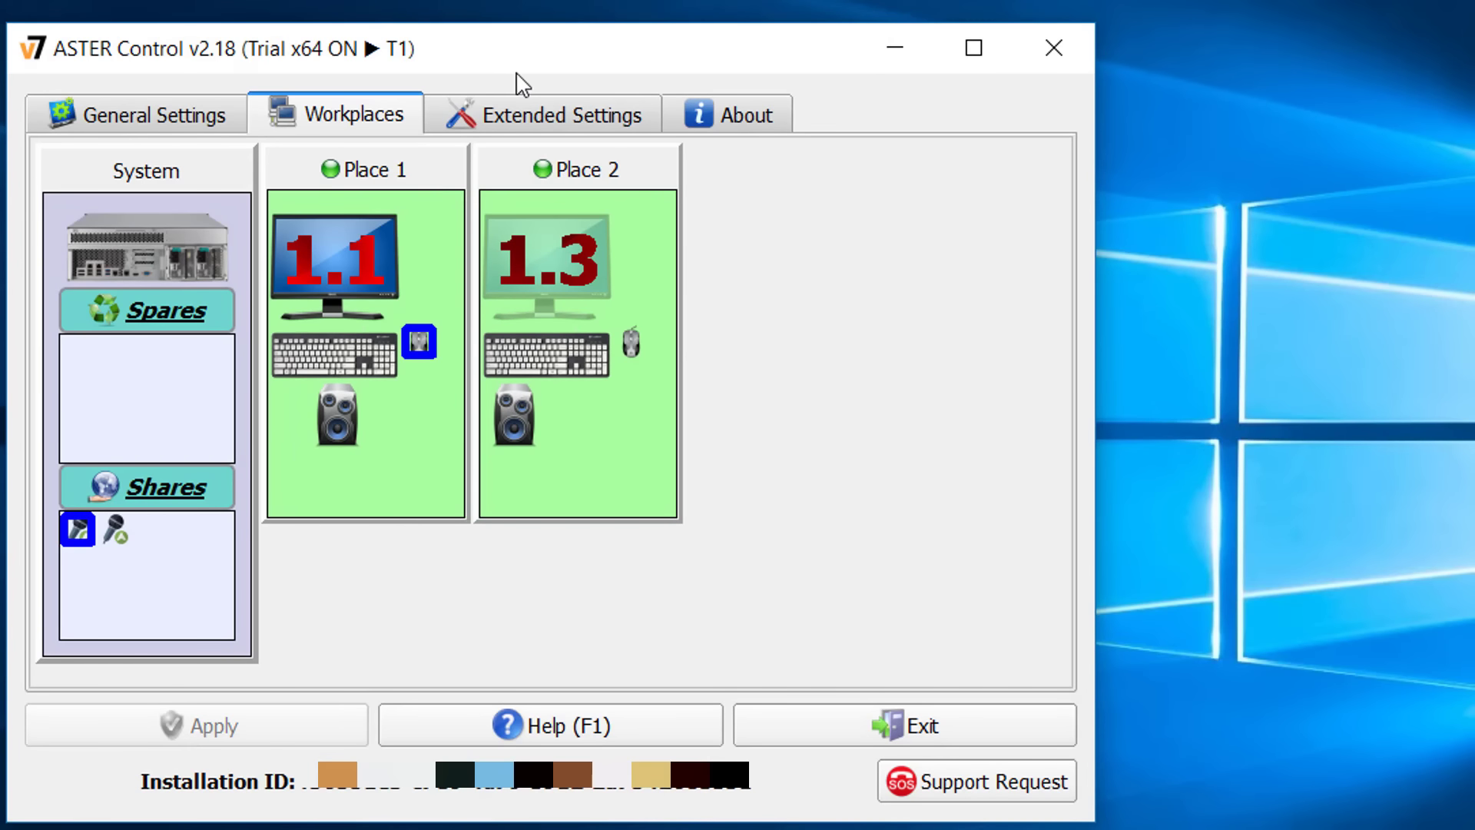
Return to General Settings, showing Workplaces 1 and 2 enabled and 3–9 disabled
left_click(203, 129)
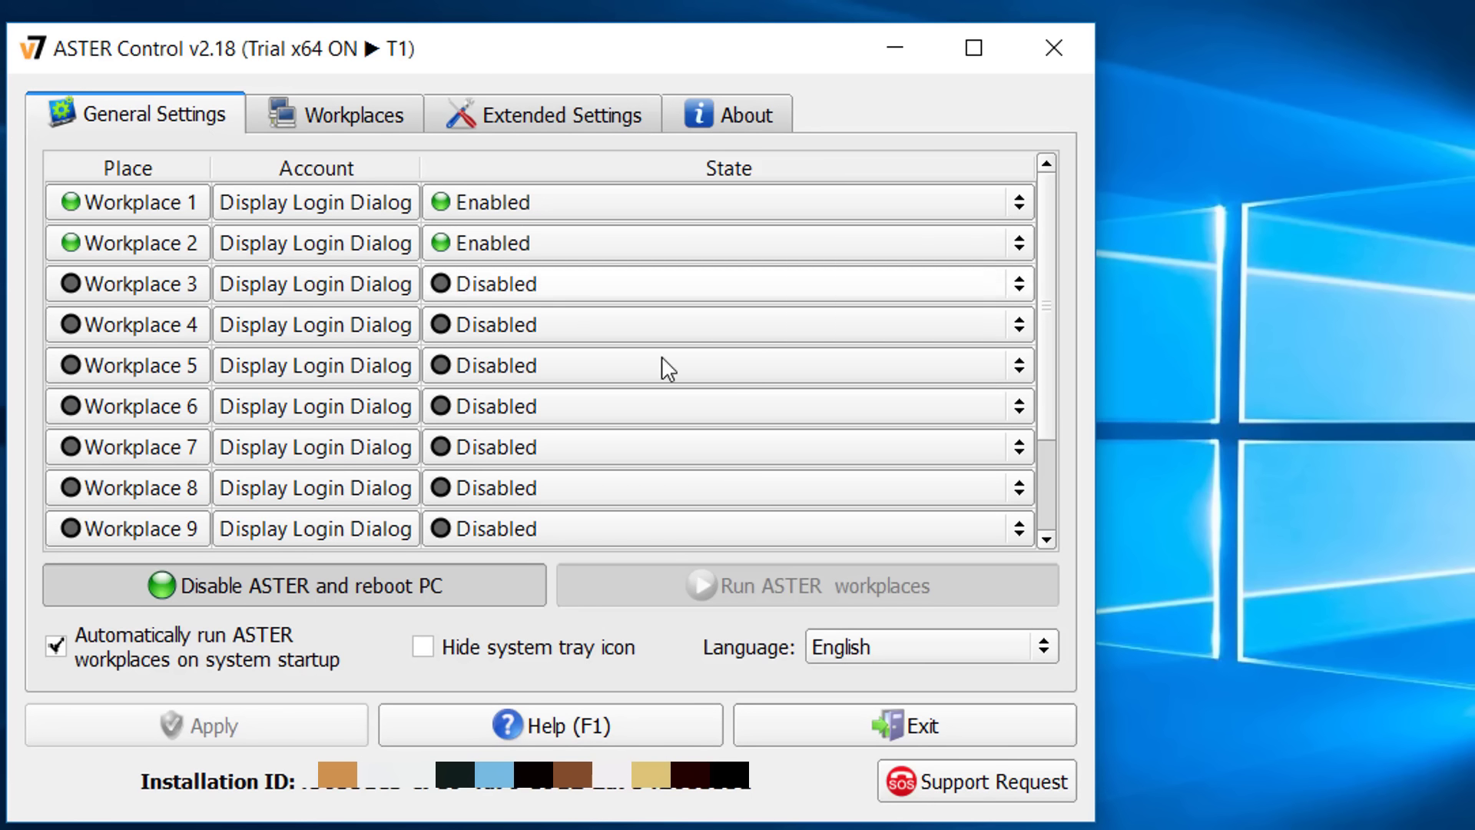